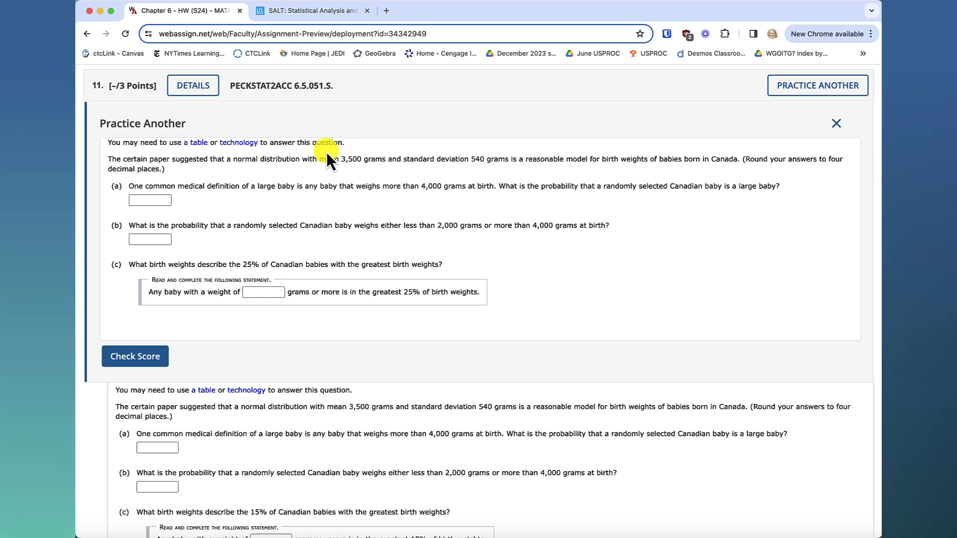
Open the question's table reference and examine the Standard Normal Probabilities table, including the entry in row −1.4, column 0.05.
{"action": "left_click", "coordinate": [200, 144]}
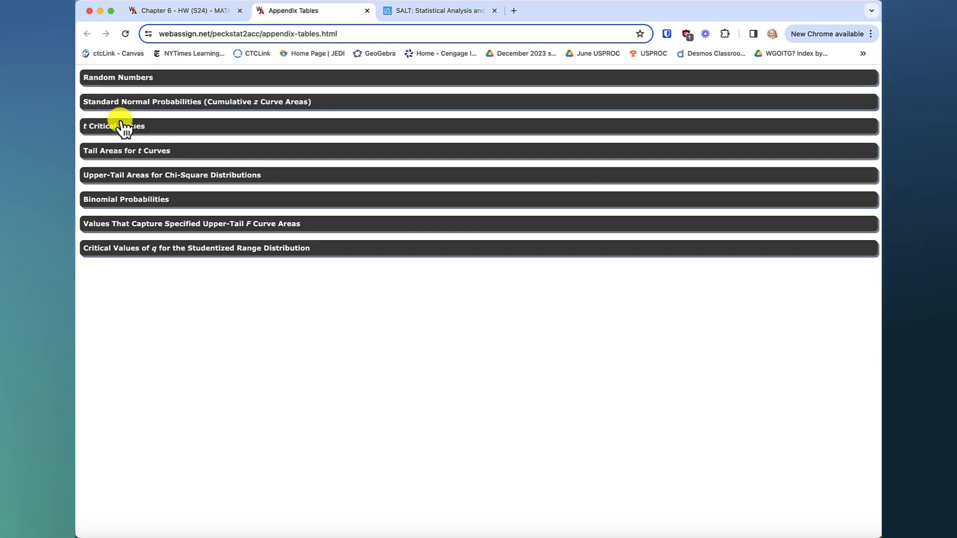
{"action": "left_click", "coordinate": [129, 107]}
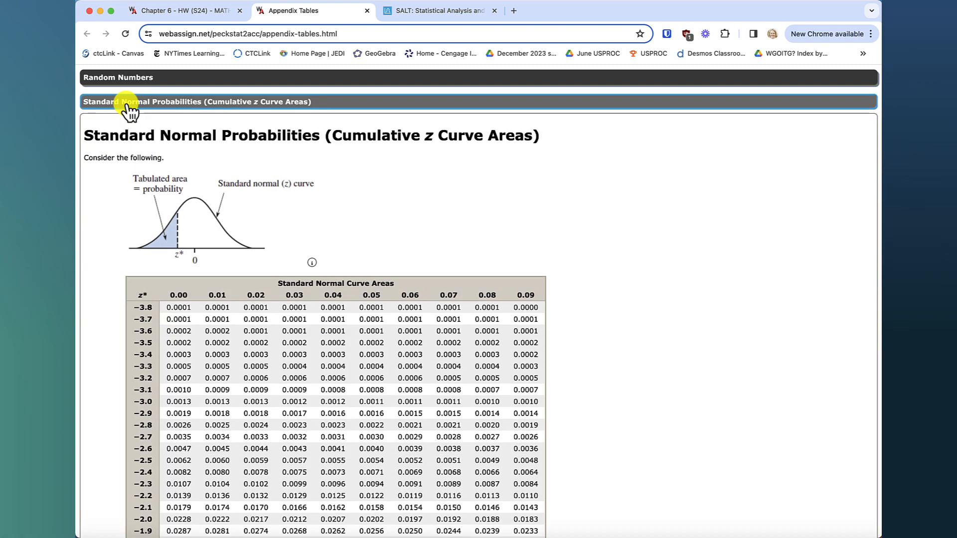
{"action": "scroll", "coordinate": [237, 417], "scroll_direction": "down", "scroll_amount": 2}
{"action": "scroll", "coordinate": [236, 417], "scroll_direction": "down", "scroll_amount": 2}
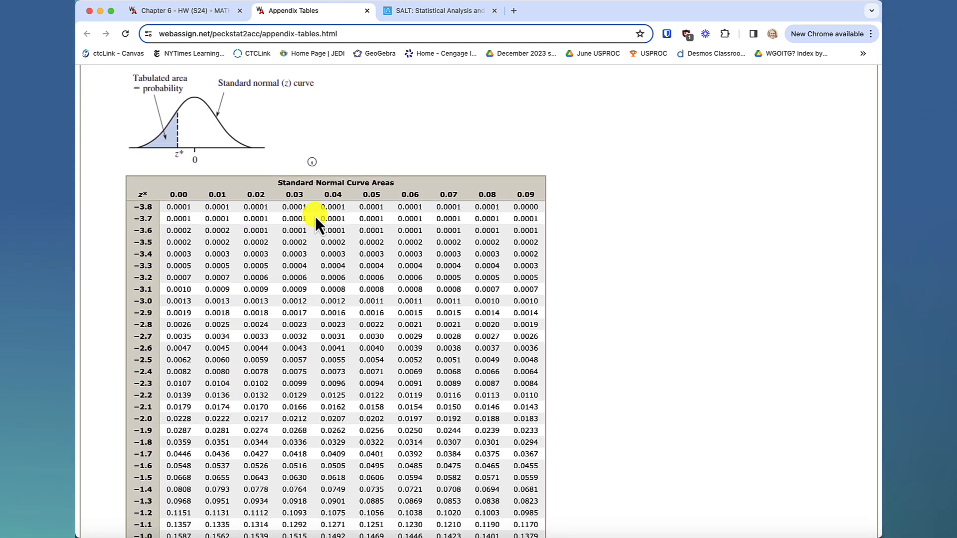
{"action": "scroll", "coordinate": [346, 356], "scroll_direction": "down", "scroll_amount": 2}
{"action": "scroll", "coordinate": [346, 356], "scroll_direction": "down", "scroll_amount": 4}
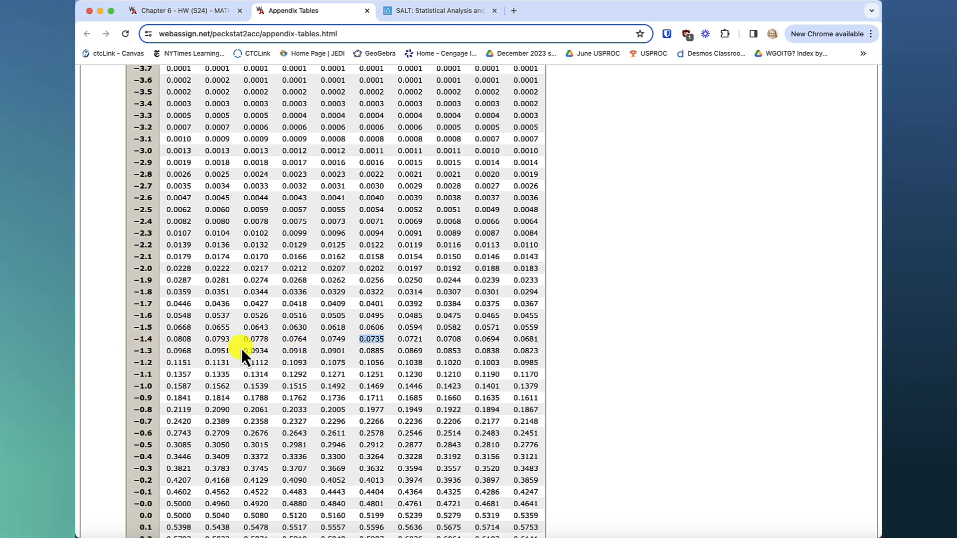
{"action": "scroll", "coordinate": [372, 339], "scroll_direction": "up", "scroll_amount": 3}
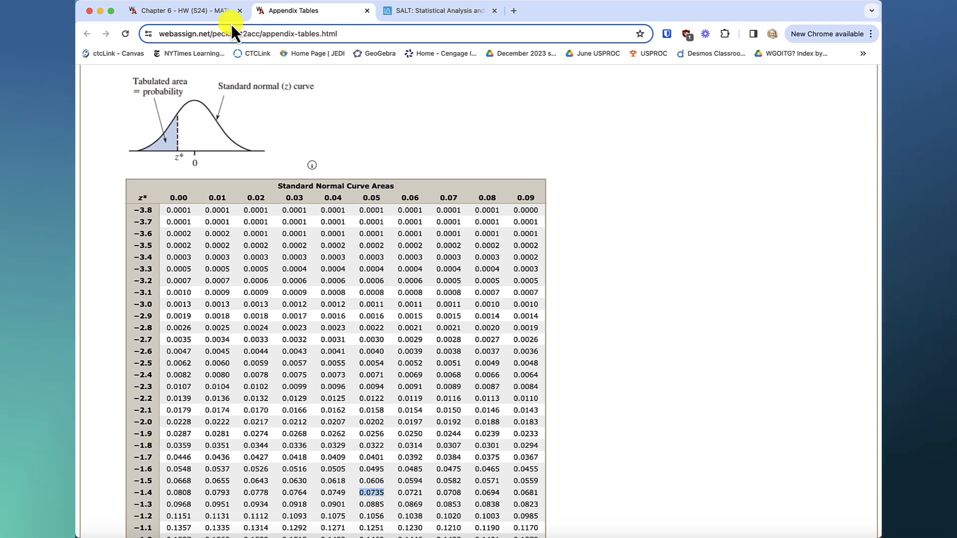
Return to the homework question and open its linked technology resource showing the distribution tables.
{"action": "left_click", "coordinate": [202, 16]}
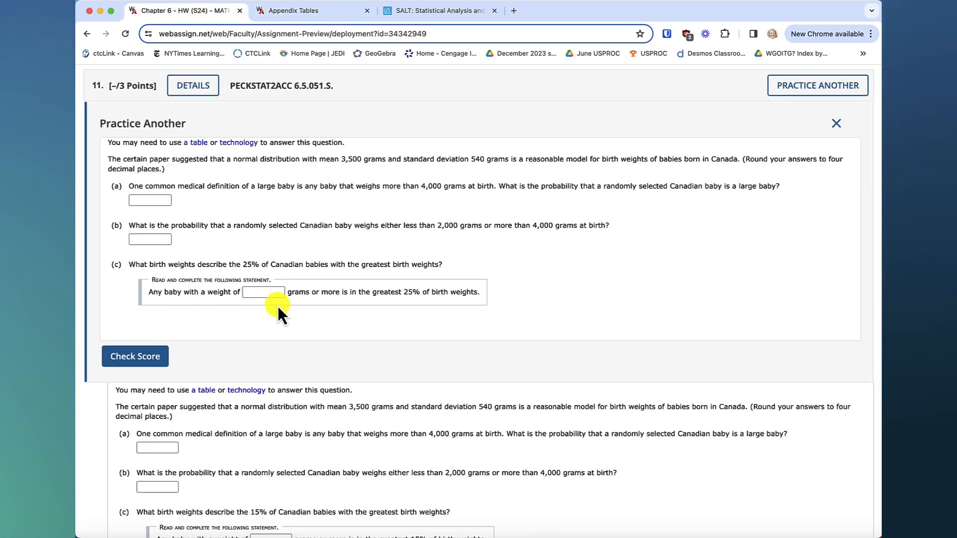
{"action": "left_click", "coordinate": [241, 145]}
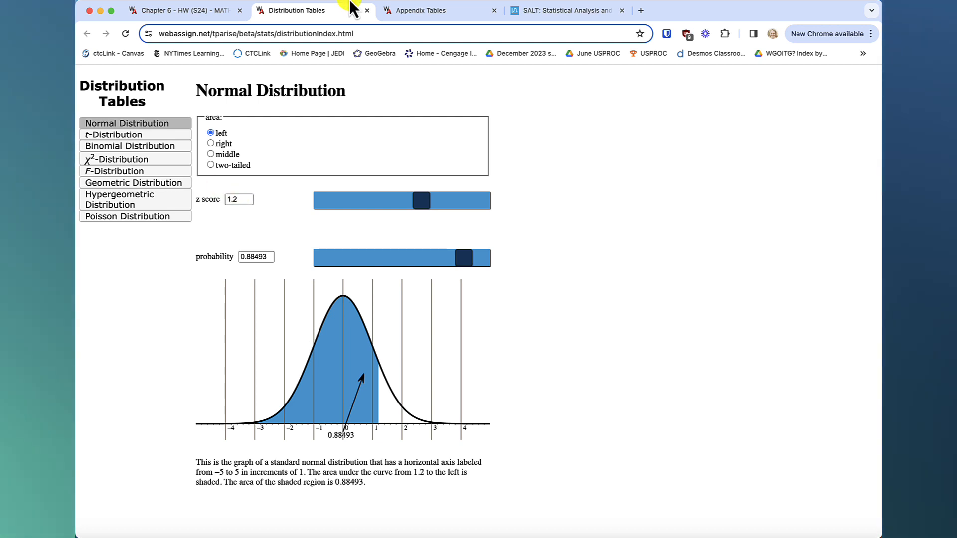
Switch to the SALT distribution calculators and choose Normal Distribution.
{"action": "left_click", "coordinate": [567, 10]}
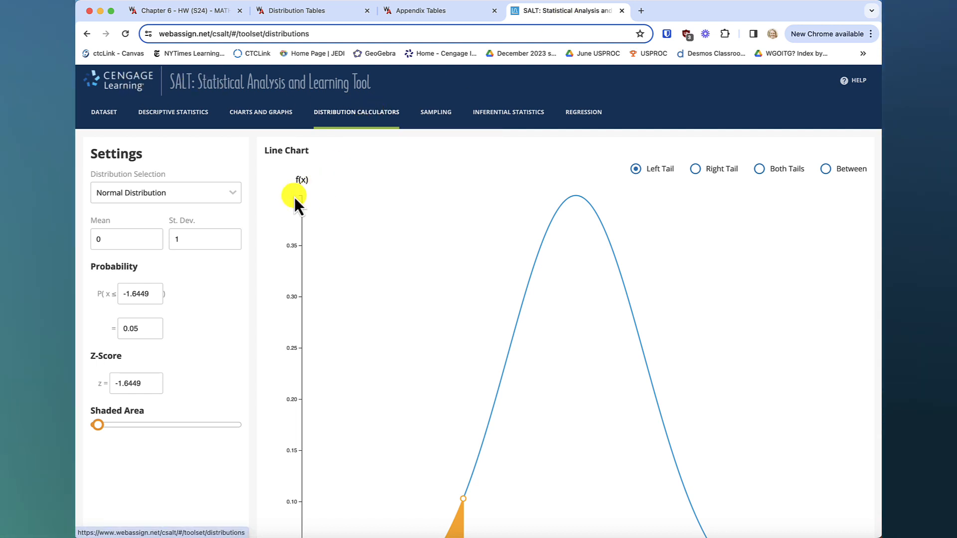
{"action": "left_click", "coordinate": [226, 195]}
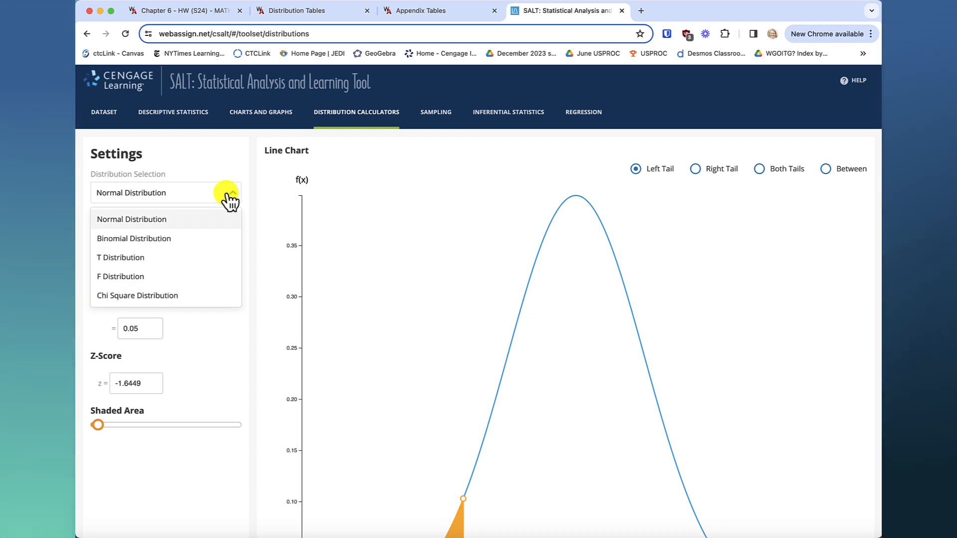
{"action": "left_click", "coordinate": [211, 224]}
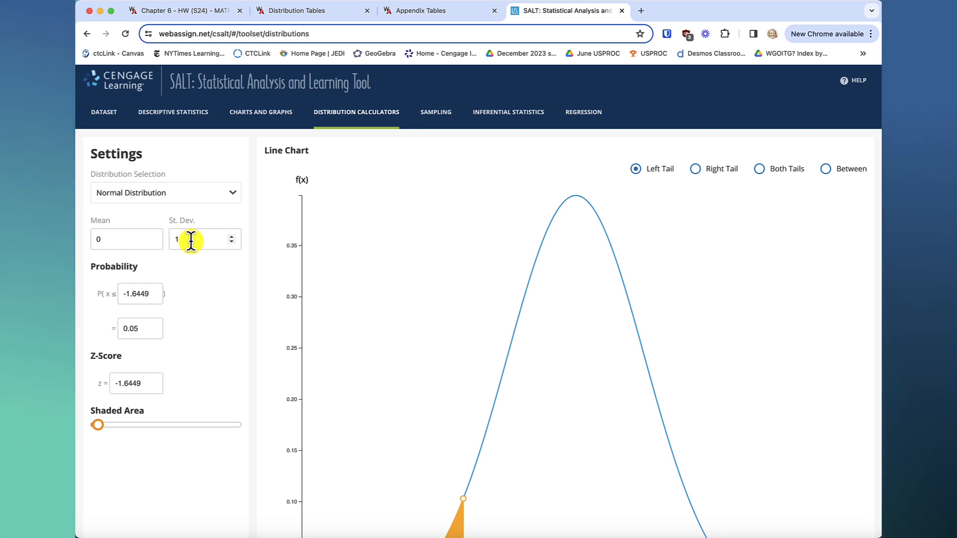
Reread the birth-weight question and examine the left-tail shading on SALT's normal curve.
{"action": "left_click", "coordinate": [197, 11]}
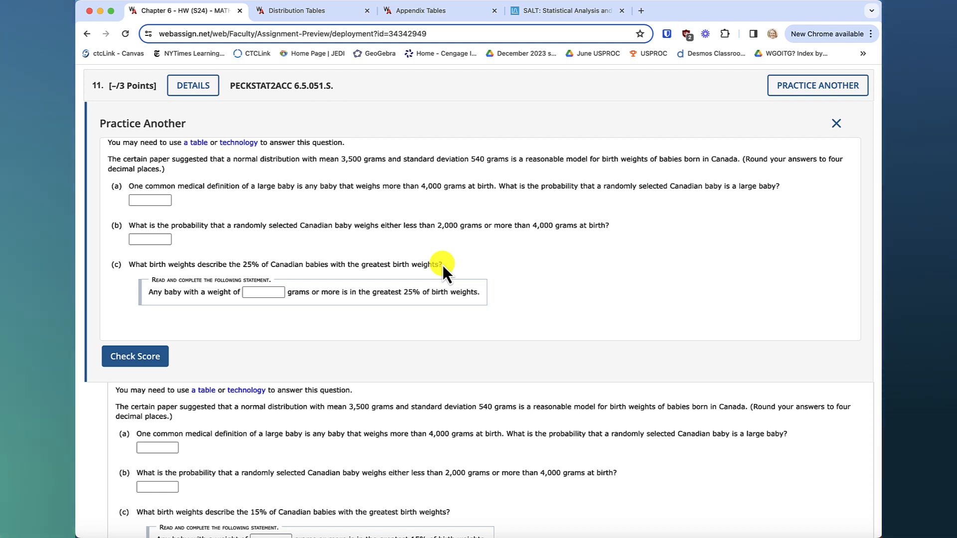
{"action": "left_click", "coordinate": [580, 15]}
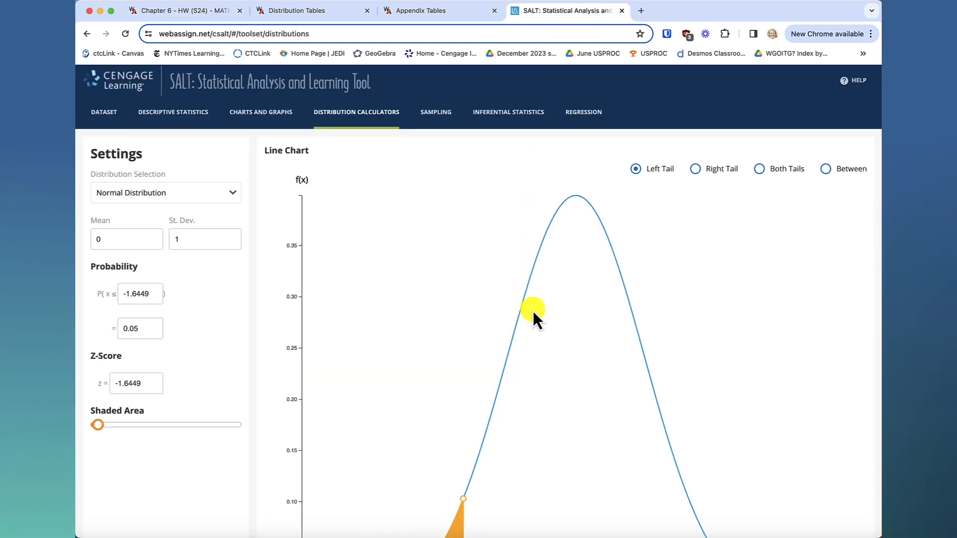
{"action": "scroll", "coordinate": [533, 311], "scroll_direction": "down", "scroll_amount": 4}
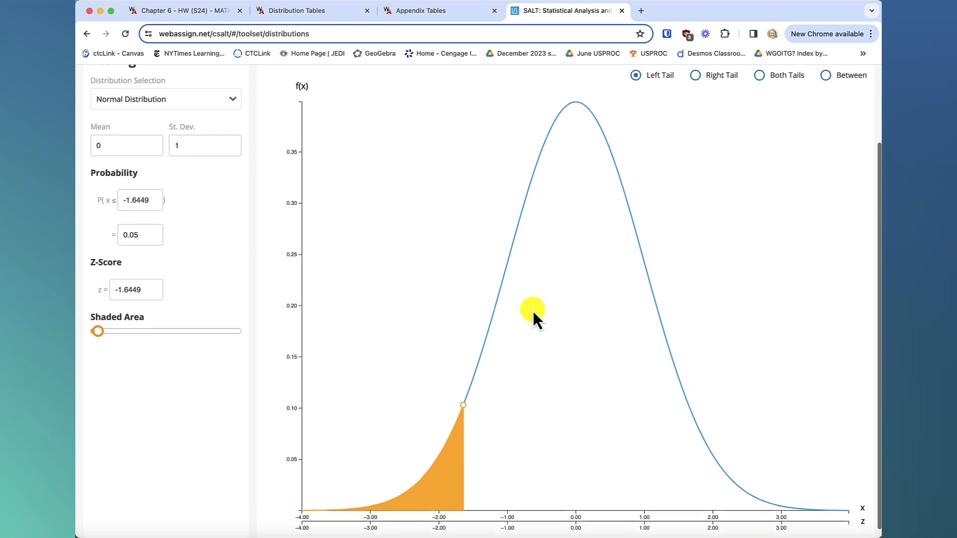
{"action": "scroll", "coordinate": [534, 313], "scroll_direction": "down", "scroll_amount": 1}
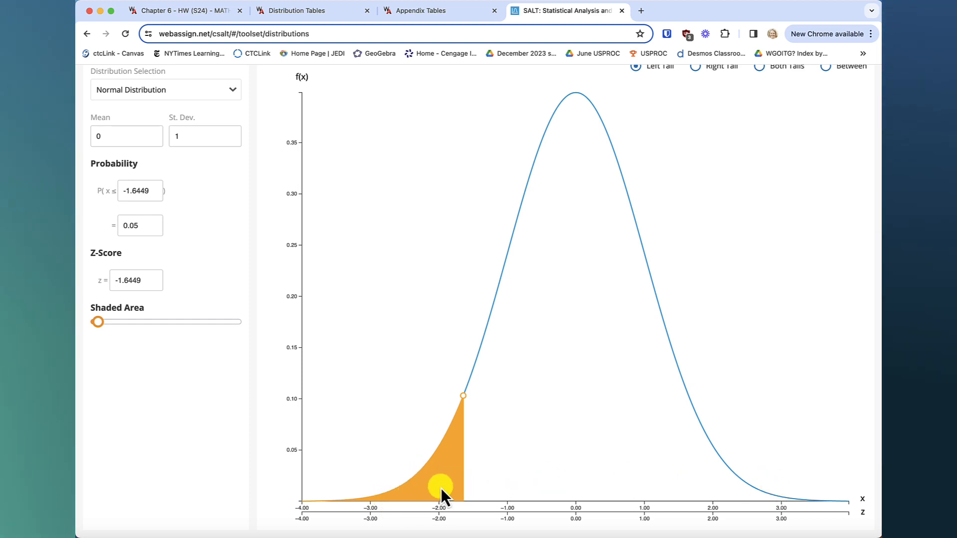
Change the shaded region of the normal curve to the right tail.
{"action": "scroll", "coordinate": [734, 246], "scroll_direction": "up", "scroll_amount": 3}
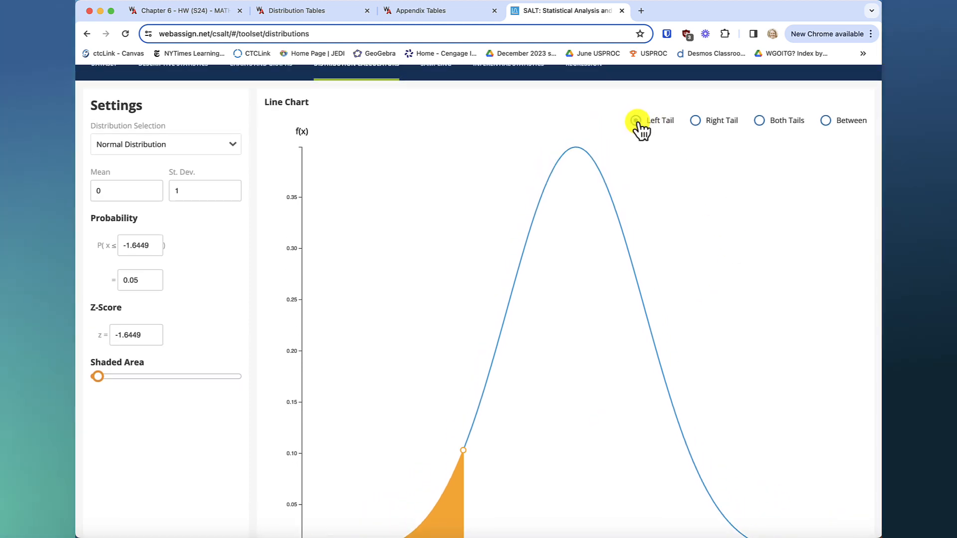
{"action": "left_click", "coordinate": [696, 122]}
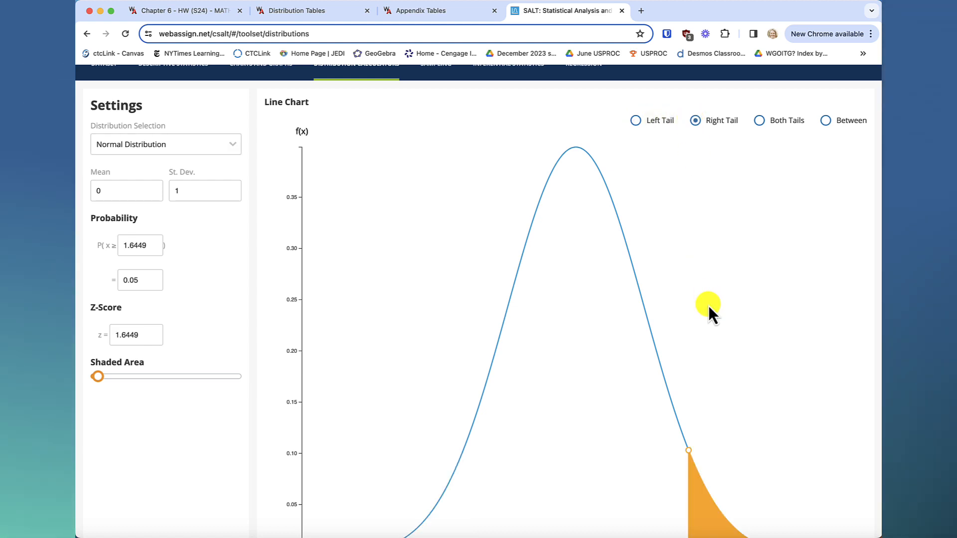
{"action": "scroll", "coordinate": [709, 307], "scroll_direction": "down", "scroll_amount": 3}
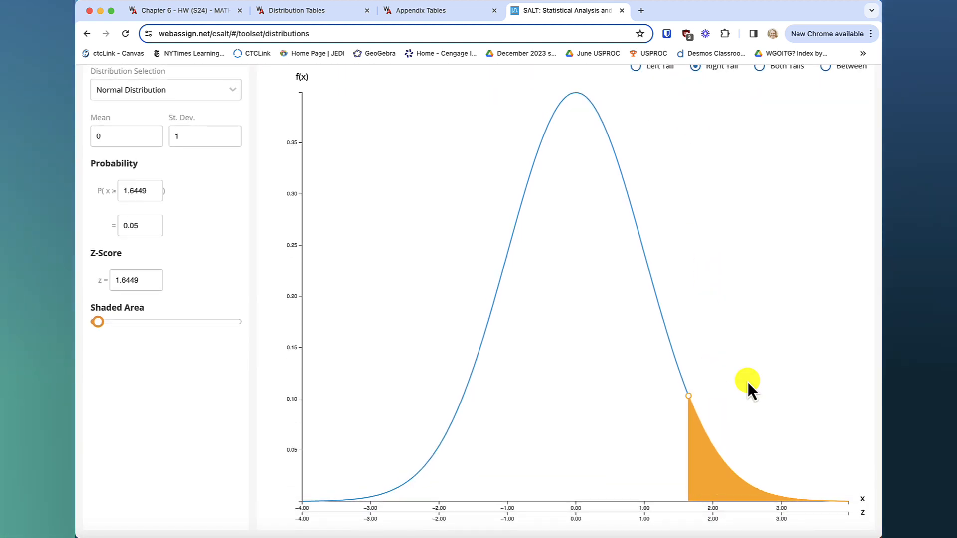
Shade both tails of the normal curve and raise the lower z-score to -0.36.
{"action": "scroll", "coordinate": [747, 384], "scroll_direction": "up", "scroll_amount": 3}
{"action": "scroll", "coordinate": [745, 359], "scroll_direction": "up", "scroll_amount": 2}
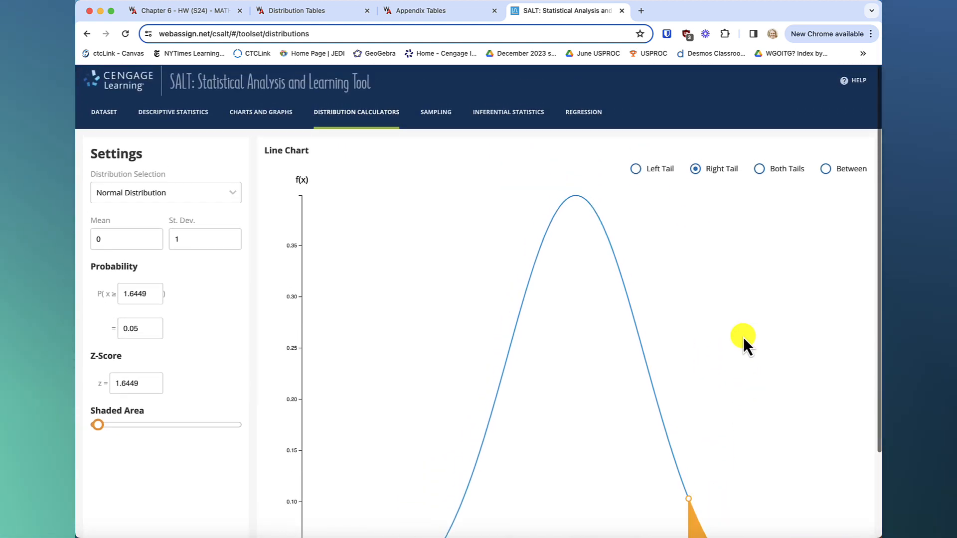
{"action": "left_click", "coordinate": [760, 168]}
{"action": "scroll", "coordinate": [754, 330], "scroll_direction": "down", "scroll_amount": 5}
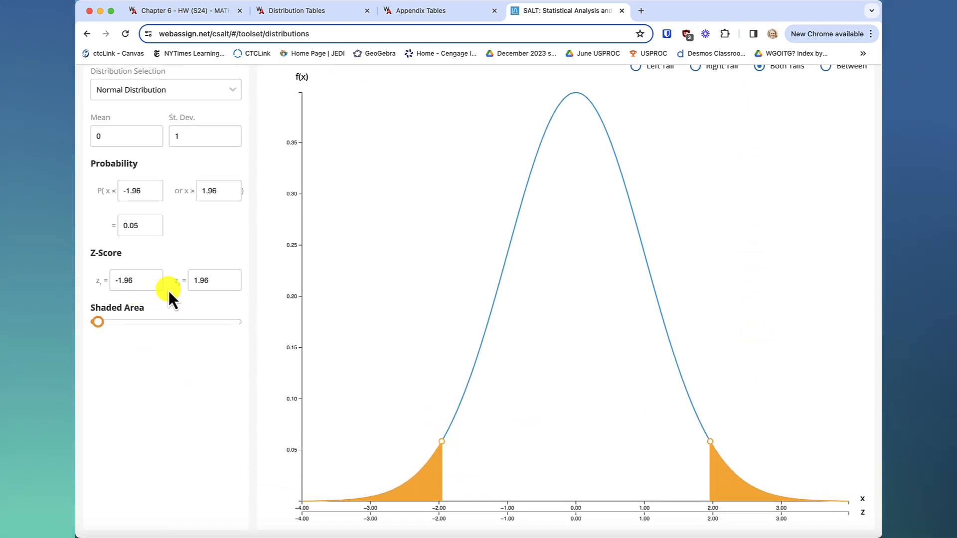
{"action": "left_click", "coordinate": [152, 278]}
{"action": "left_click", "coordinate": [152, 278]}
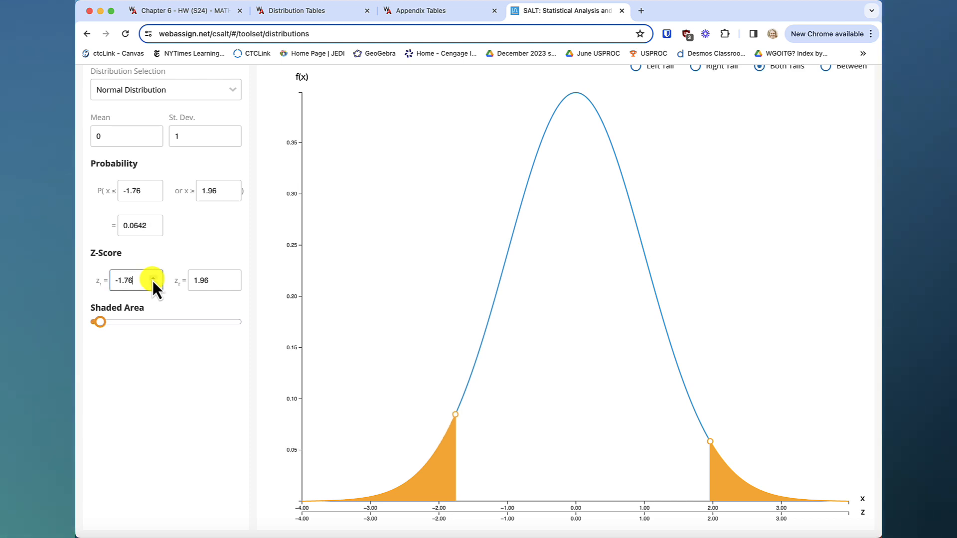
{"action": "left_click", "coordinate": [154, 279]}
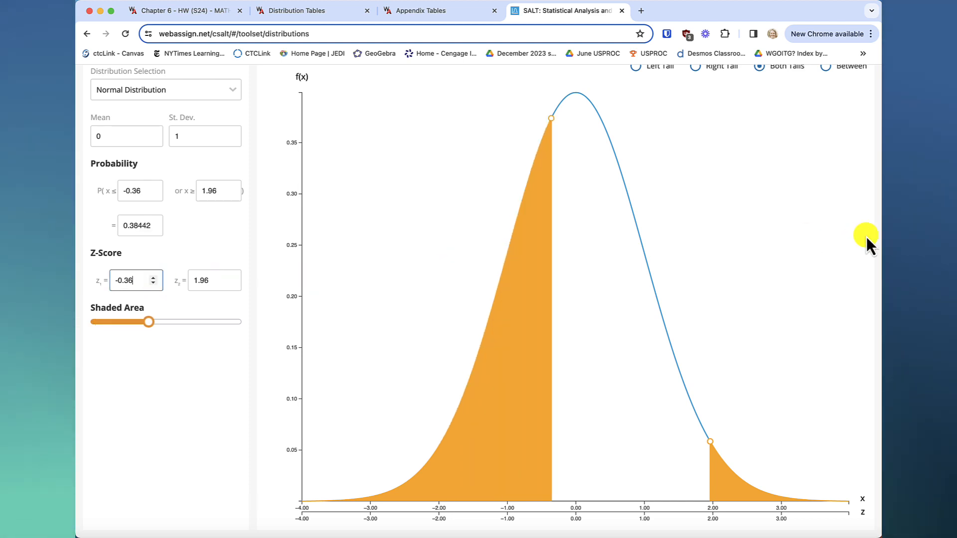
Shade the area between two bounds of the normal curve and raise the upper z-score to 1.2021.
{"action": "scroll", "coordinate": [813, 214], "scroll_direction": "up", "scroll_amount": 2}
{"action": "left_click", "coordinate": [826, 126]}
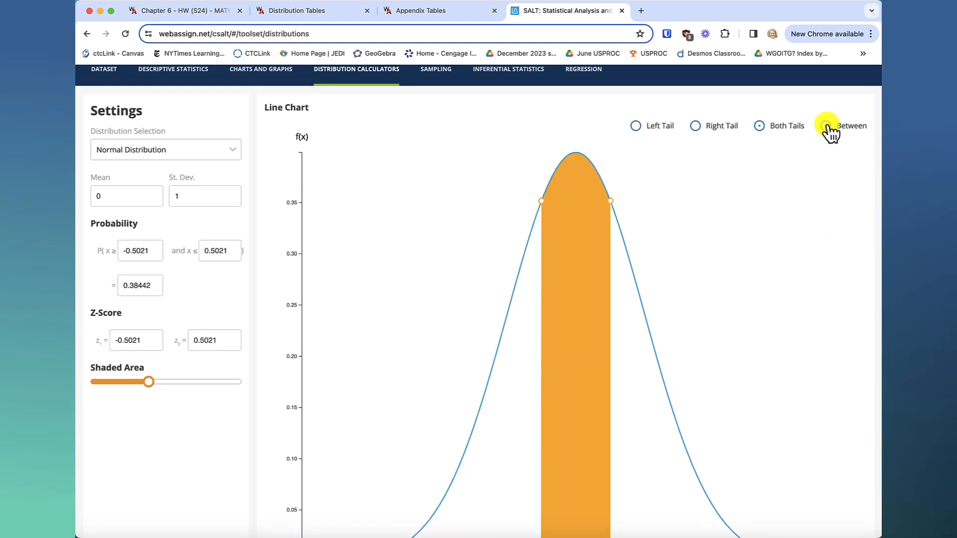
{"action": "scroll", "coordinate": [699, 269], "scroll_direction": "down", "scroll_amount": 2}
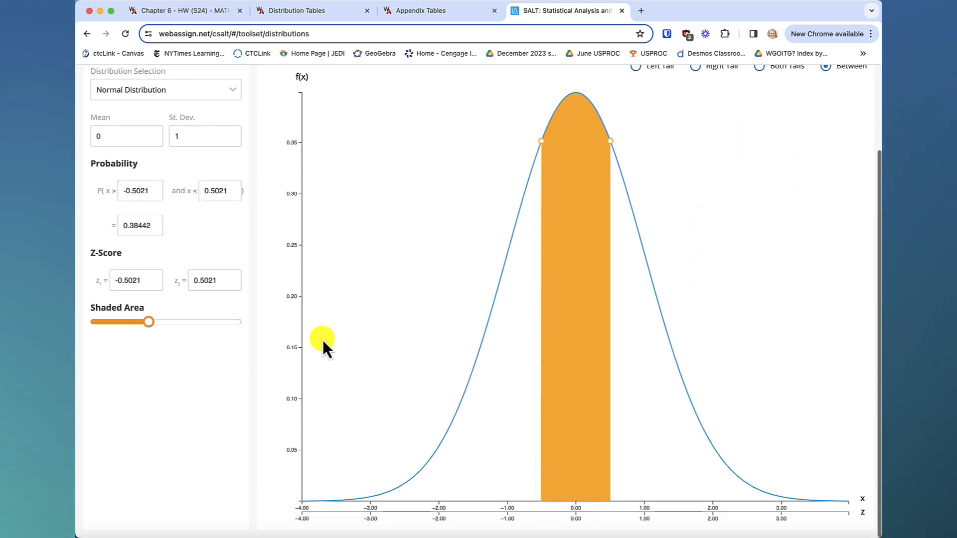
{"action": "left_click", "coordinate": [231, 283]}
{"action": "left_click_drag", "start_coordinate": [232, 279], "coordinate": [232, 279]}
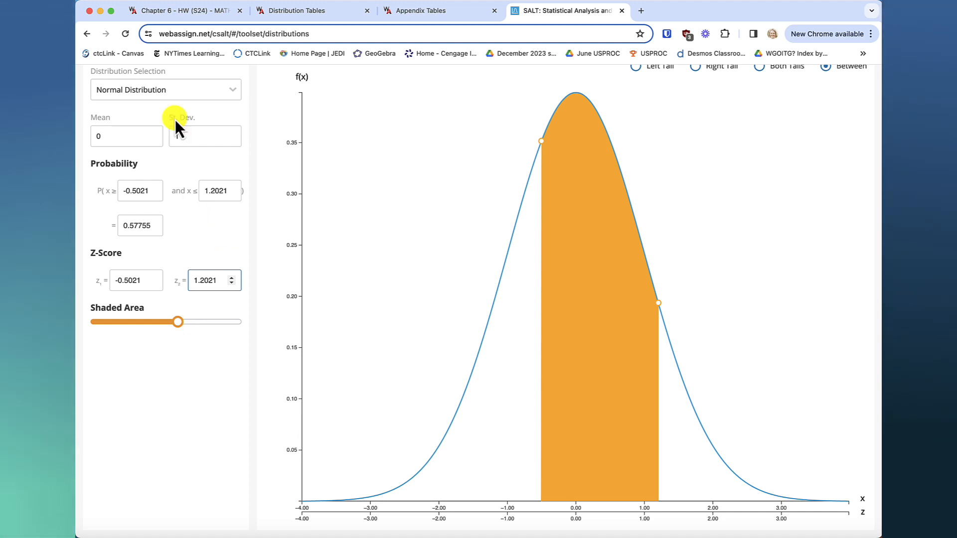
Check the mean given in the homework question and set the distribution's mean to 3500.
{"action": "left_click", "coordinate": [191, 10]}
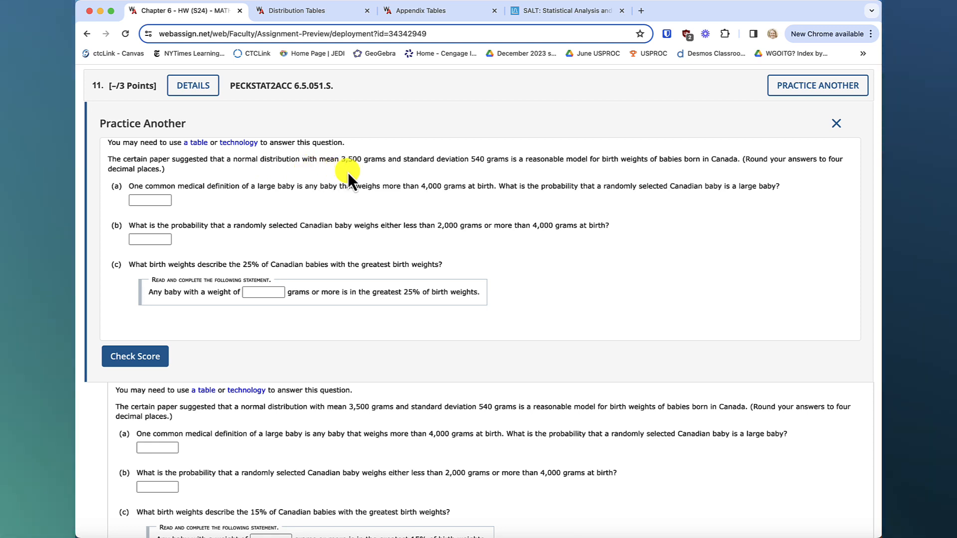
{"action": "left_click", "coordinate": [567, 14]}
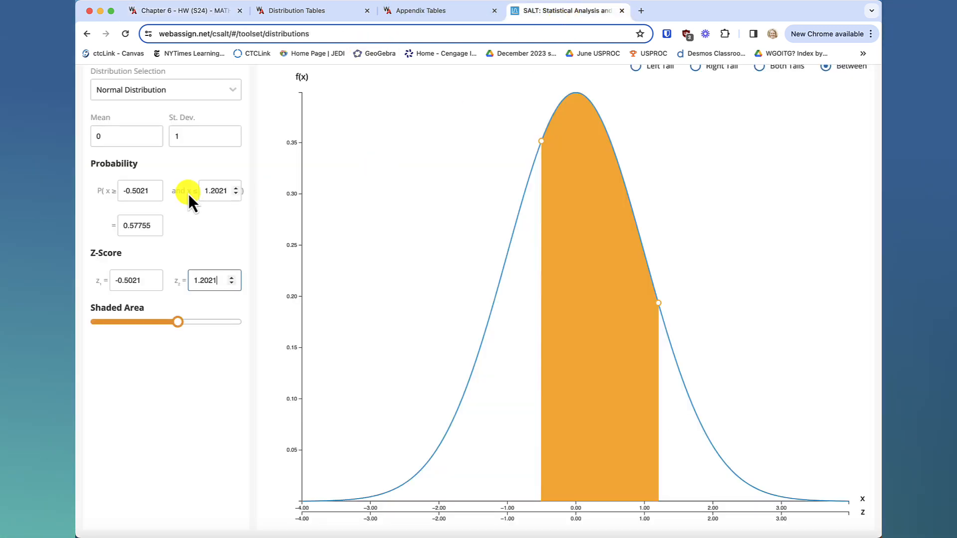
{"action": "left_click", "coordinate": [112, 136]}
{"action": "key", "text": "BackSpace"}
{"action": "type", "text": "3500"}
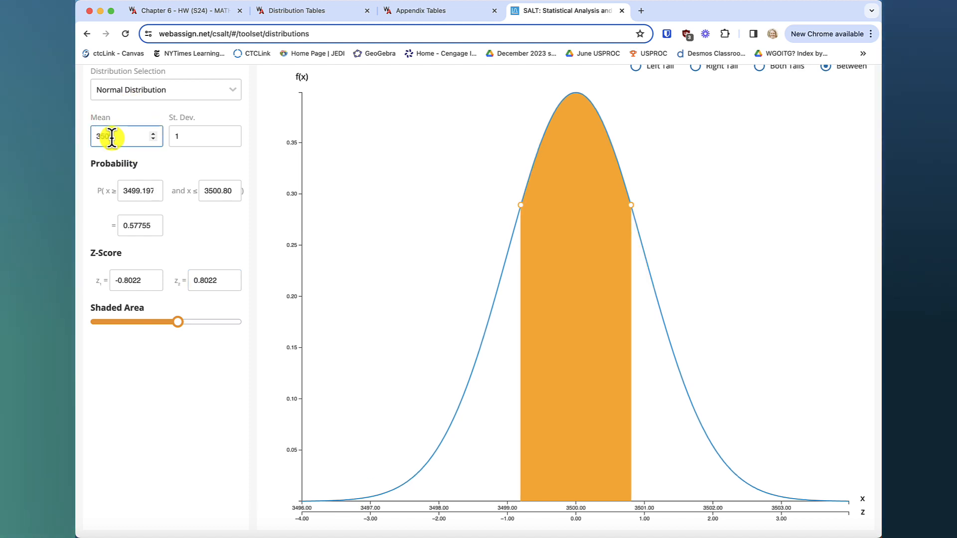
Check the standard deviation given in the homework question and set the distribution's standard deviation to 540.
{"action": "left_click", "coordinate": [197, 137]}
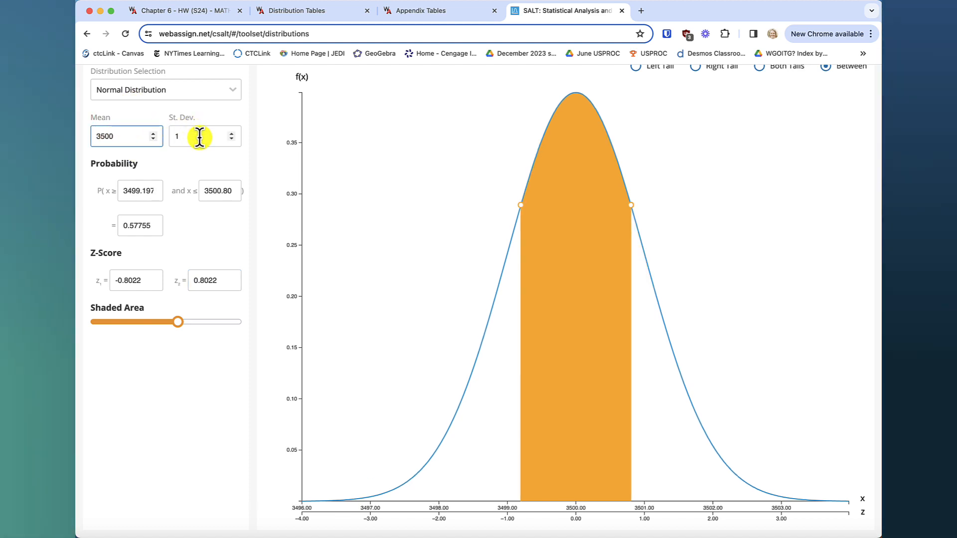
{"action": "left_click", "coordinate": [181, 16]}
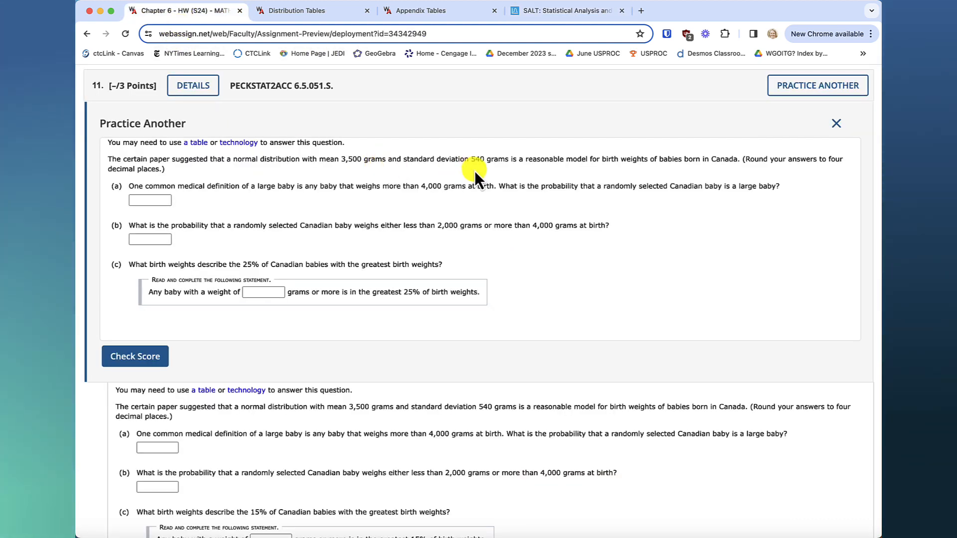
{"action": "left_click", "coordinate": [564, 14]}
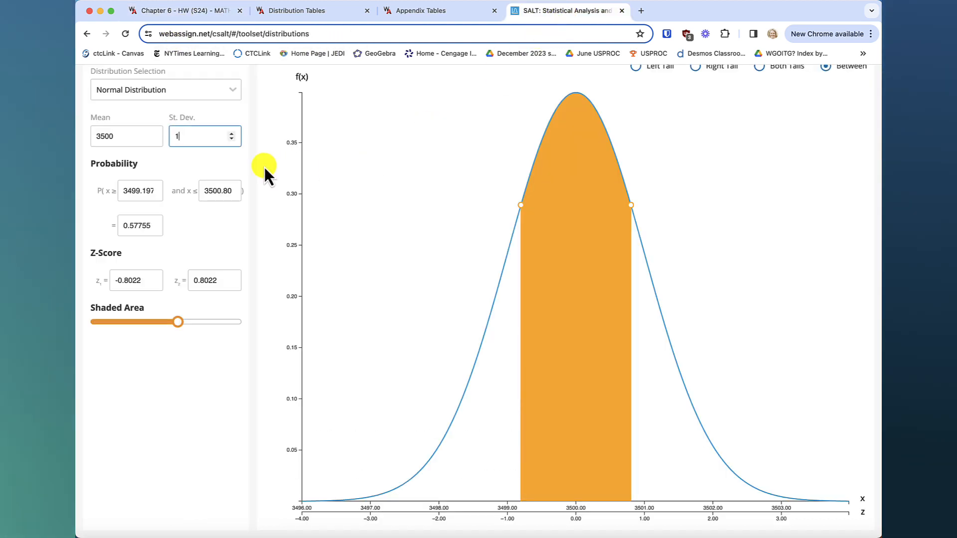
{"action": "key", "text": "BackSpace"}
{"action": "type", "text": "540"}
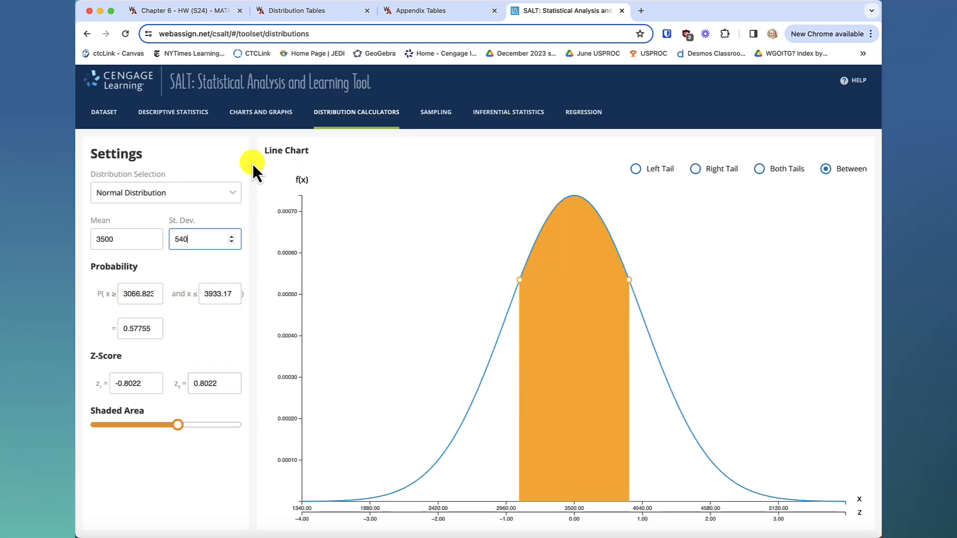
{"action": "left_click", "coordinate": [218, 455]}
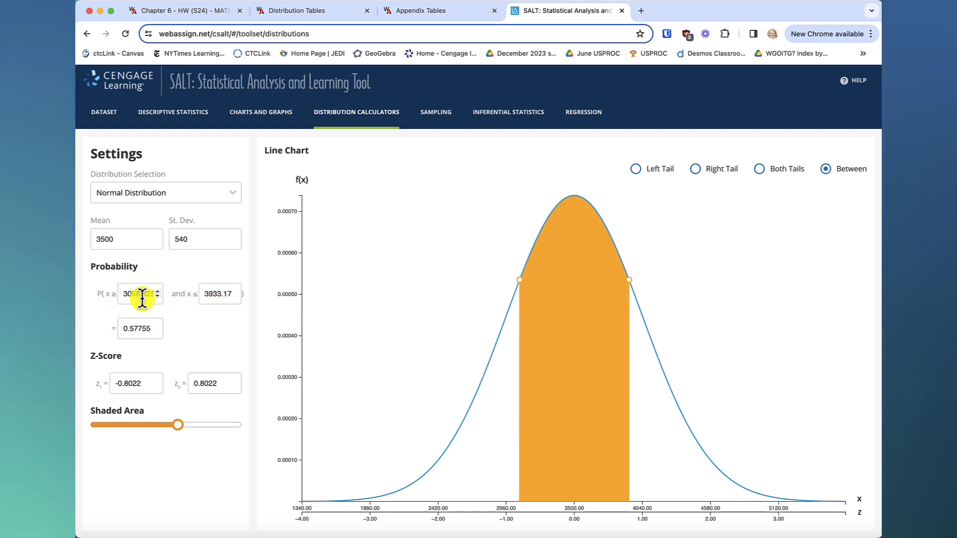
{"action": "left_click", "coordinate": [212, 293]}
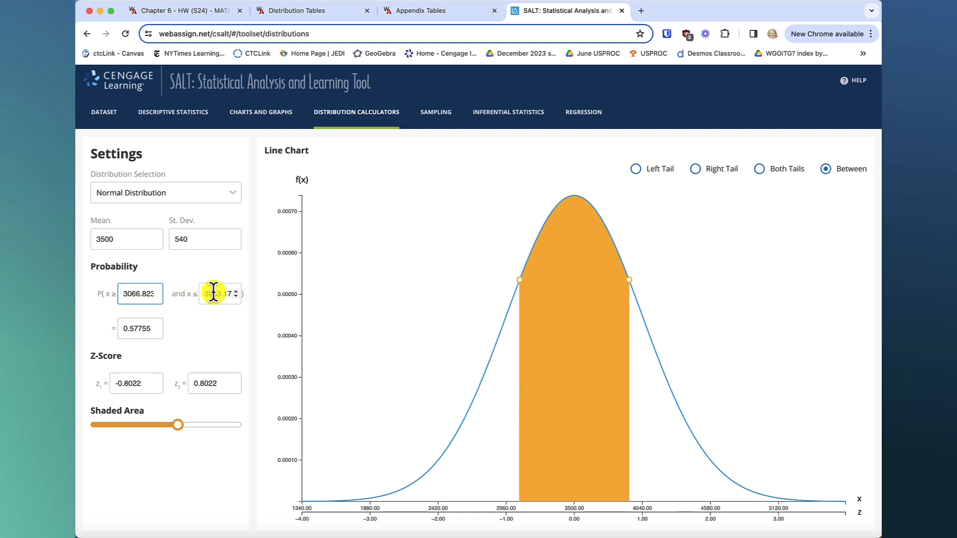
{"action": "left_click", "coordinate": [136, 329]}
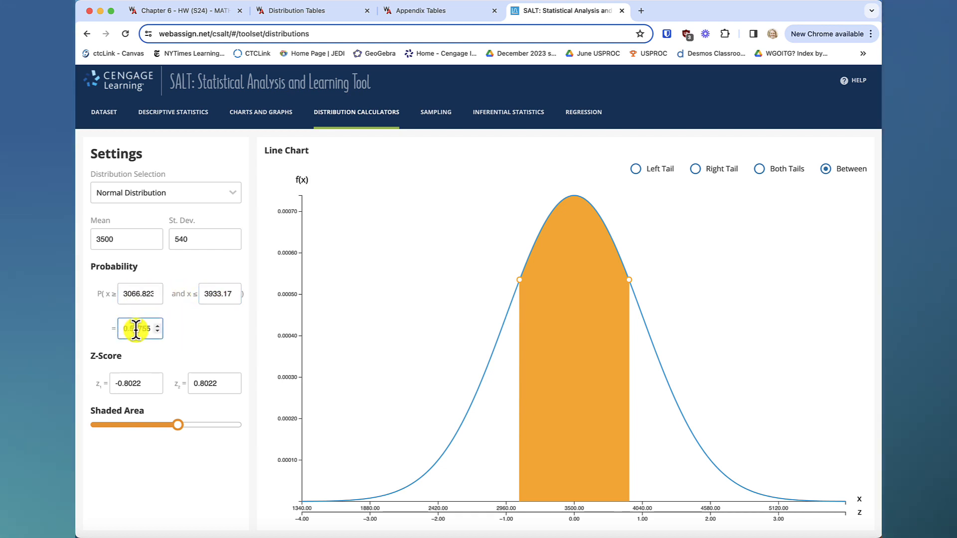
{"action": "left_click", "coordinate": [136, 384]}
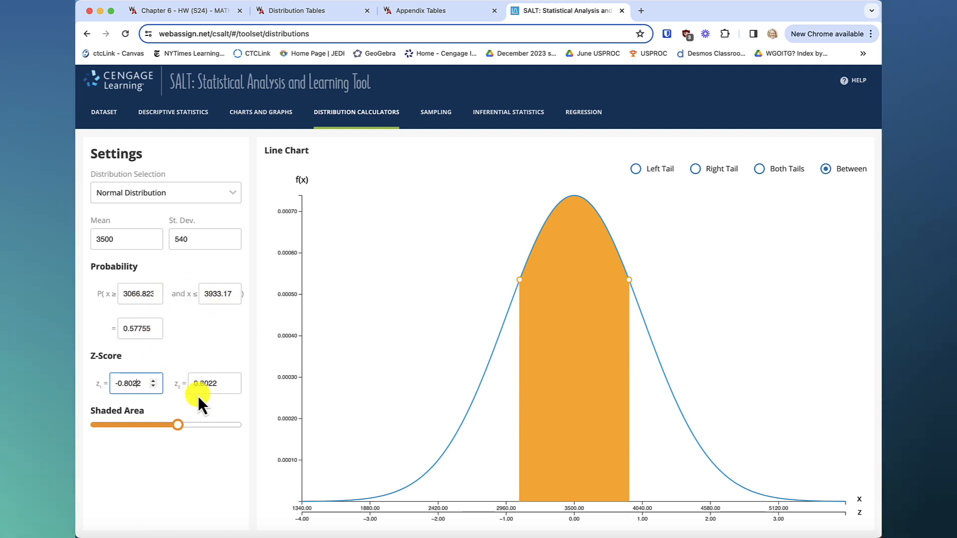
Shade both tails of the normal curve and reduce the total shaded area to 0.36121.
{"action": "mouse_move", "coordinate": [178, 432]}
{"action": "left_mouse_down"}
{"action": "mouse_move", "coordinate": [127, 435]}
{"action": "mouse_move", "coordinate": [172, 432]}
{"action": "left_mouse_up"}
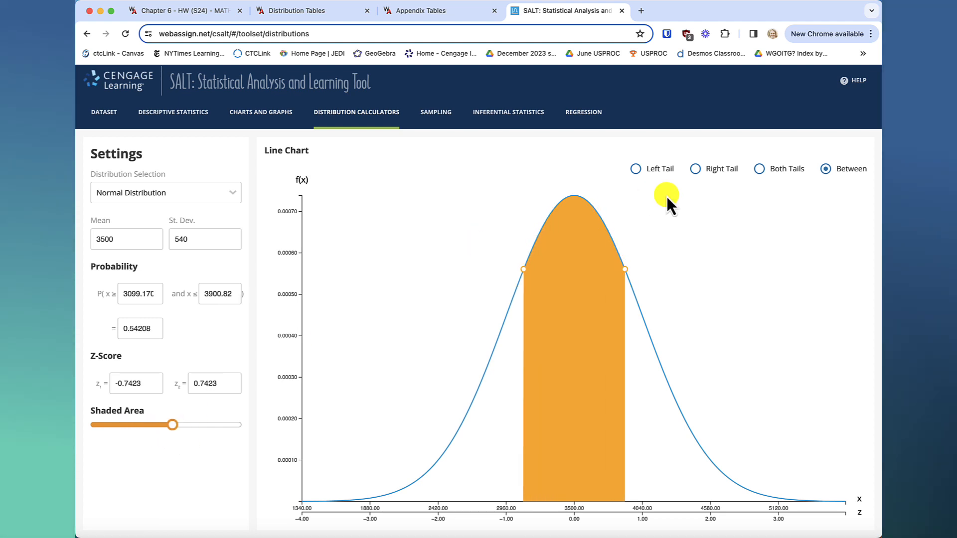
{"action": "left_click", "coordinate": [696, 170]}
{"action": "left_click", "coordinate": [760, 169]}
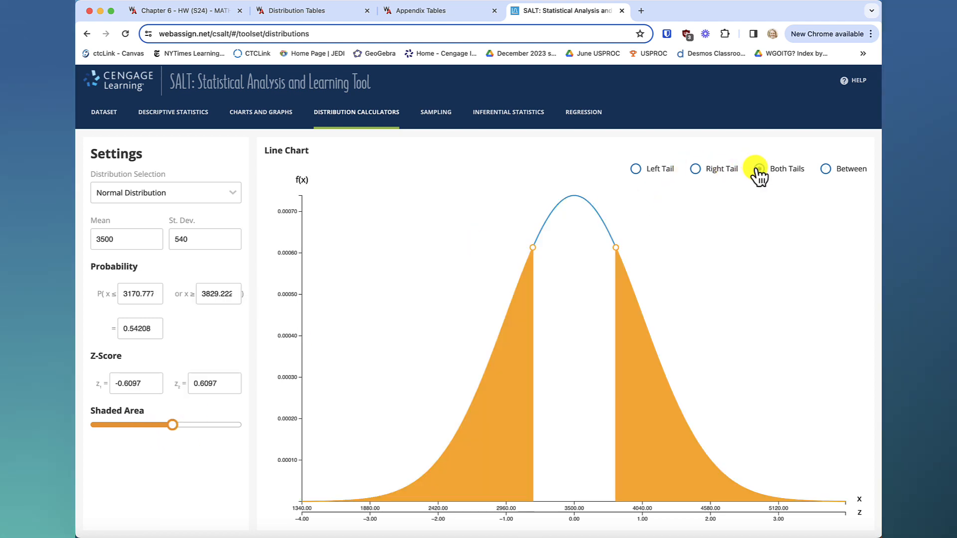
{"action": "left_click_drag", "start_coordinate": [174, 433], "coordinate": [144, 434]}
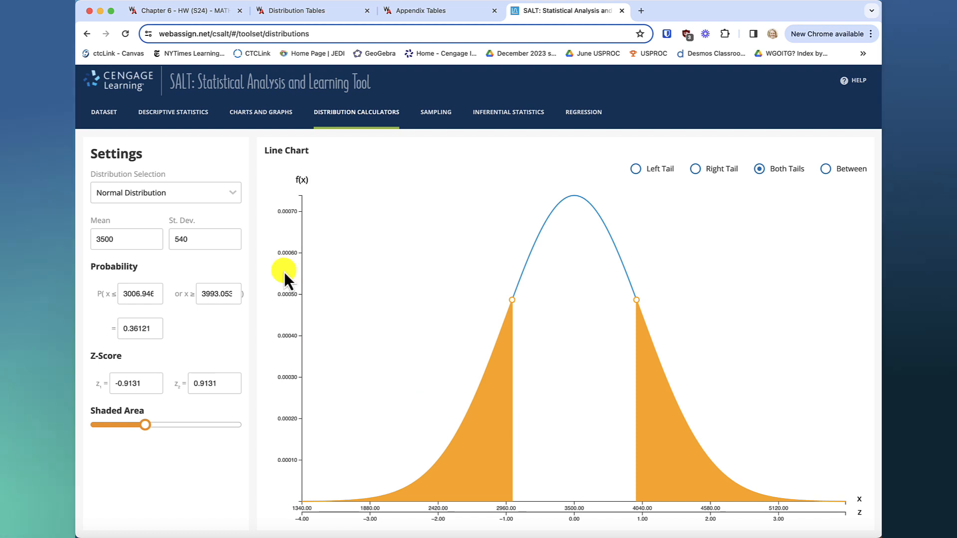
Review part (a) of the homework question and calculate the right-tail probability of a birth weight of at least 4000 grams.
{"action": "left_click", "coordinate": [193, 10]}
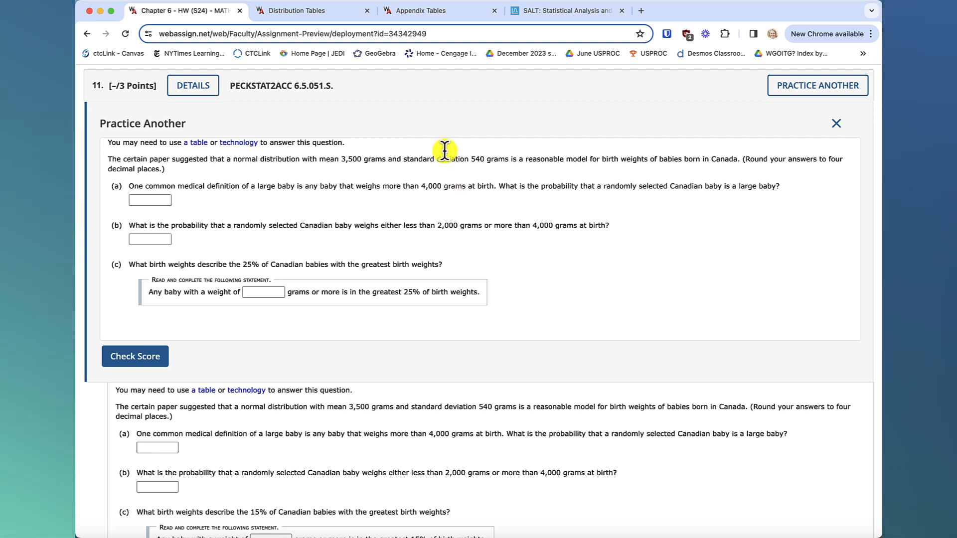
{"action": "left_click", "coordinate": [588, 13]}
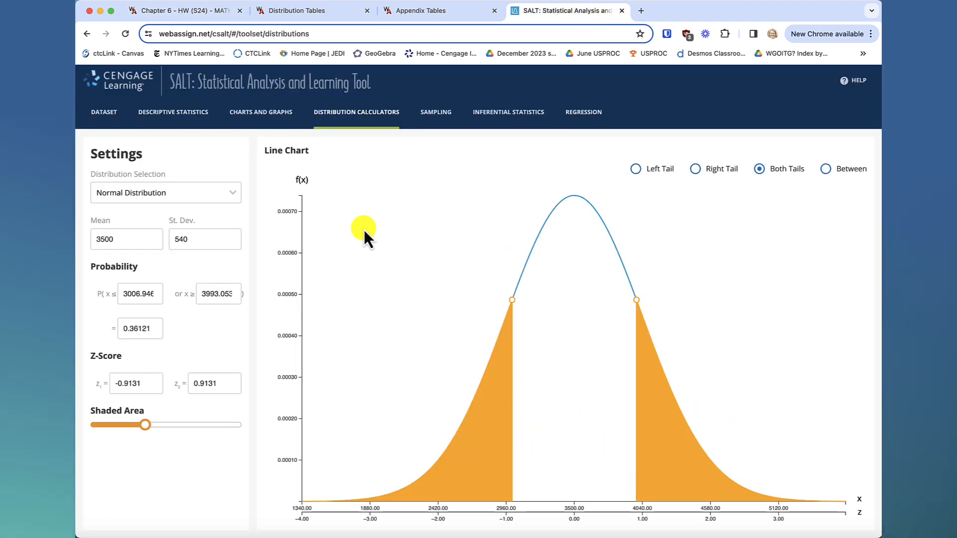
{"action": "left_click", "coordinate": [202, 15]}
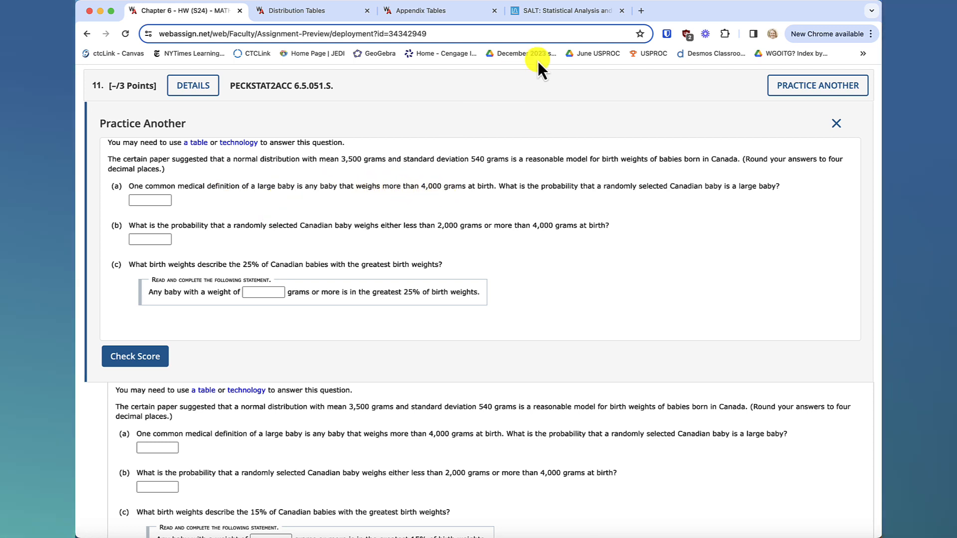
{"action": "left_click", "coordinate": [588, 13]}
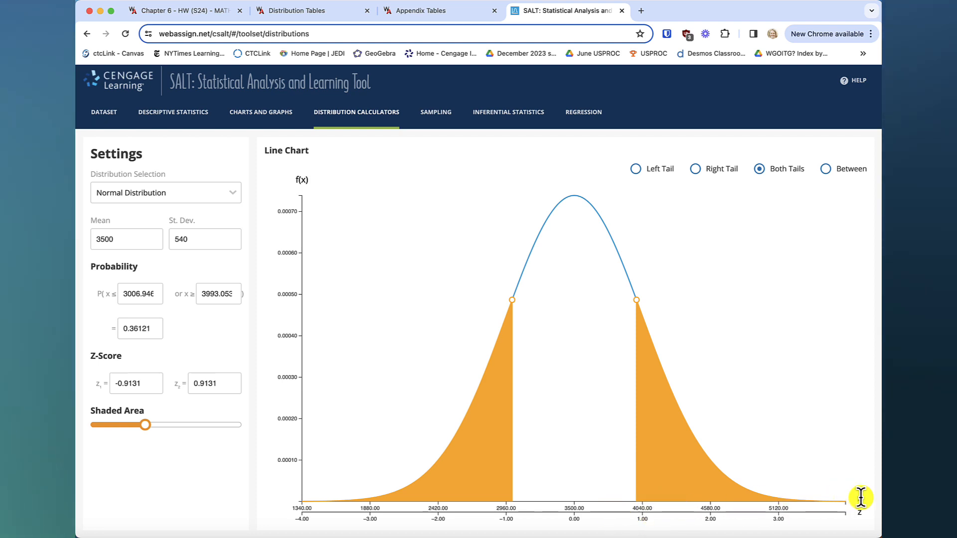
{"action": "left_click", "coordinate": [695, 170]}
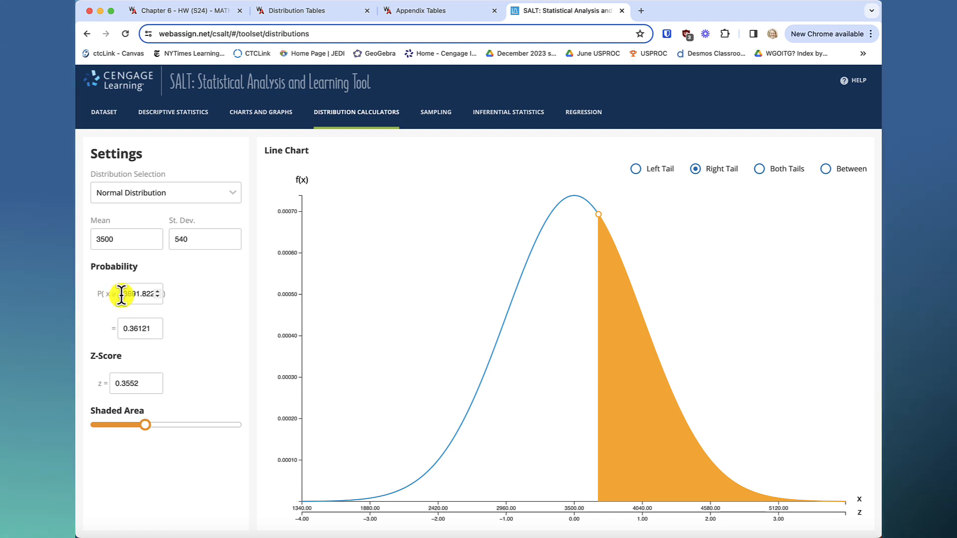
{"action": "left_click", "coordinate": [157, 292]}
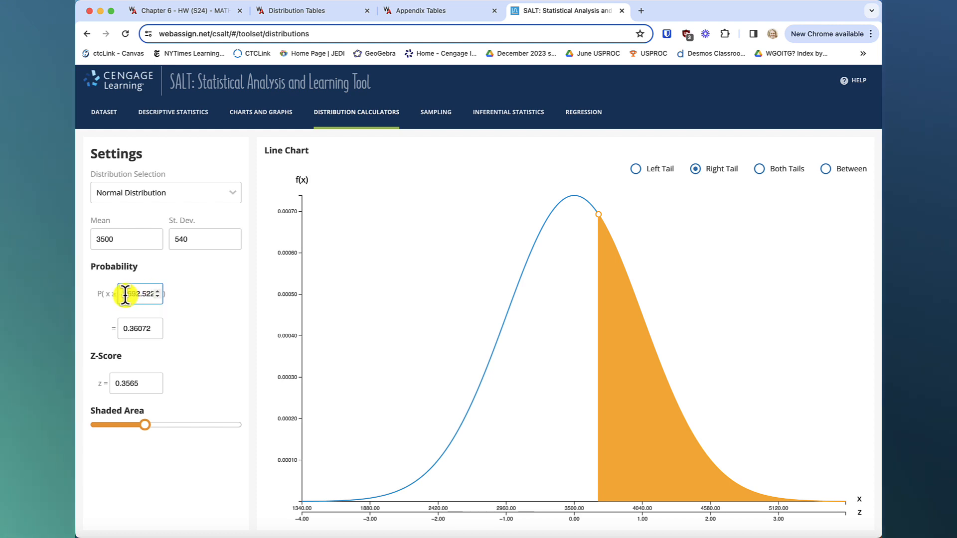
{"action": "left_click_drag", "start_coordinate": [123, 294], "coordinate": [167, 303]}
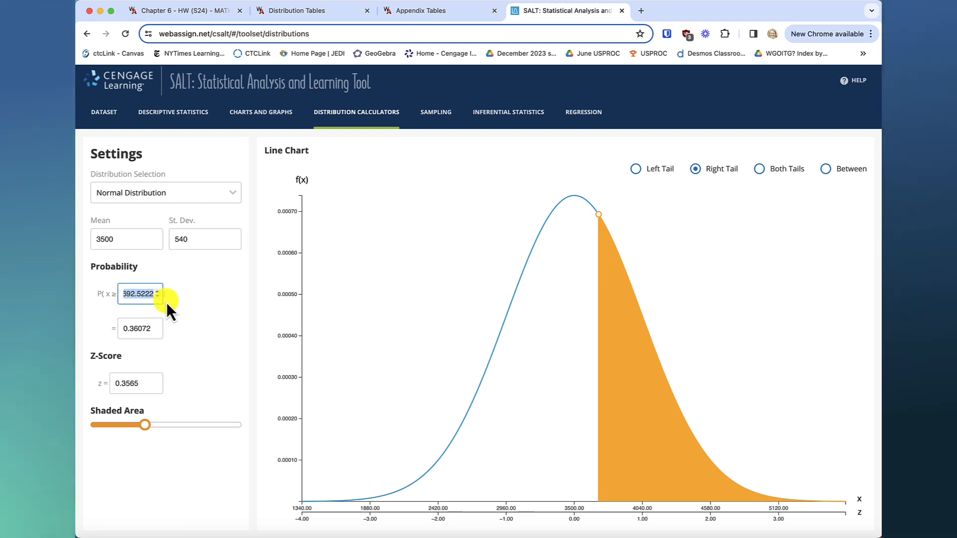
{"action": "type", "text": "4000"}
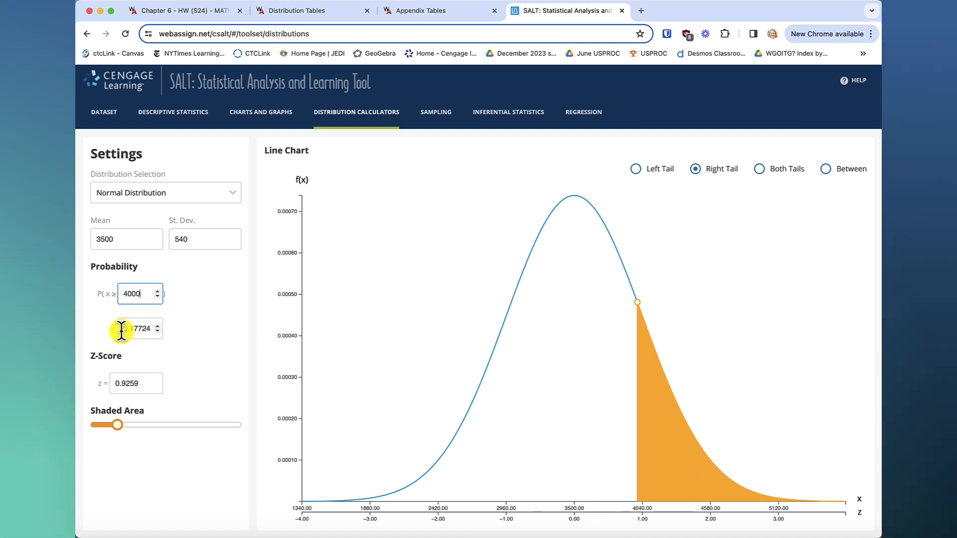
{"action": "left_click", "coordinate": [152, 329]}
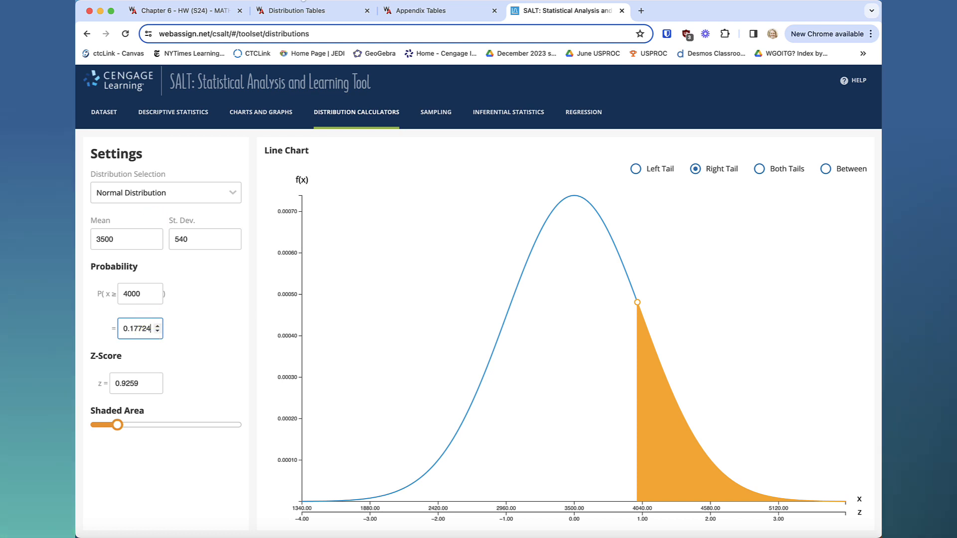
Answer part (a) of the homework question with the calculated probability rounded to .1772 and check the score.
{"action": "left_click", "coordinate": [220, 13]}
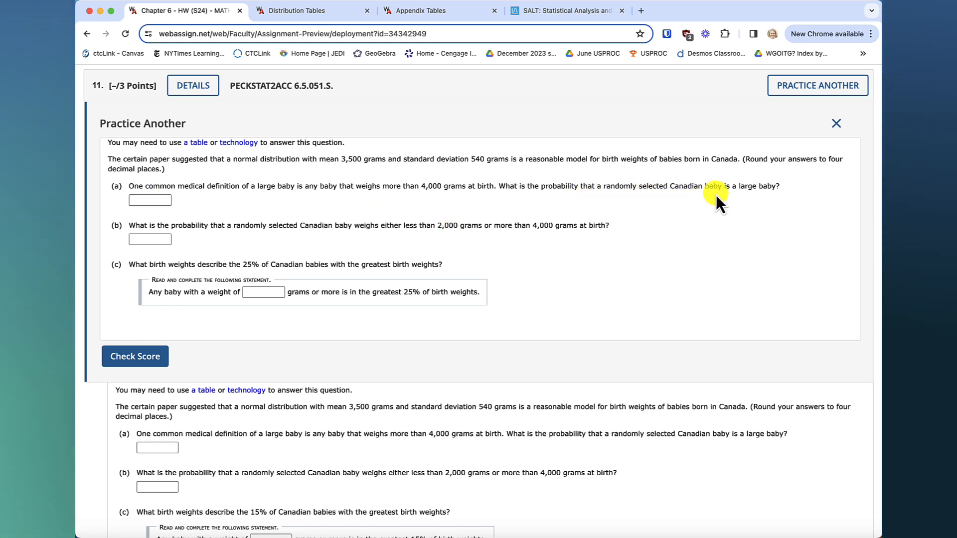
{"action": "left_click", "coordinate": [151, 200]}
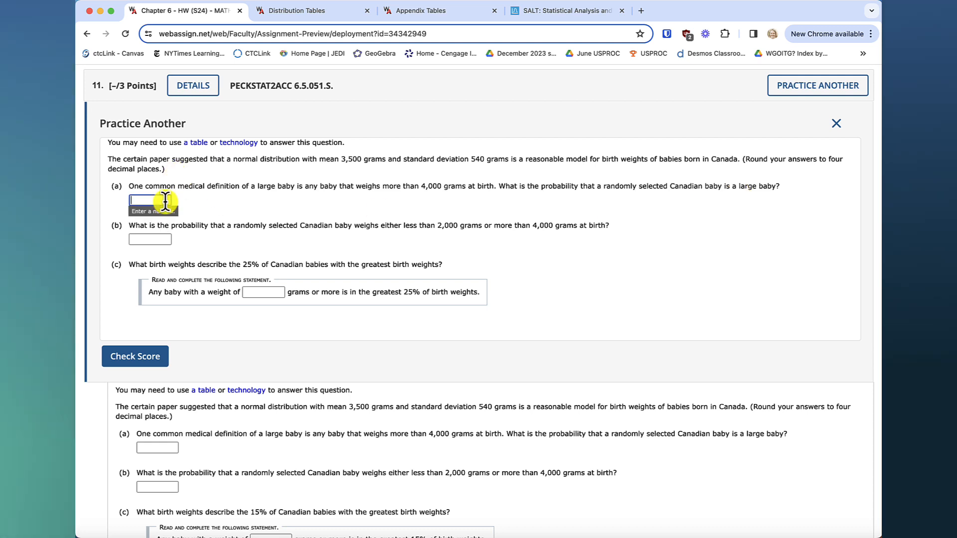
{"action": "left_click", "coordinate": [560, 14]}
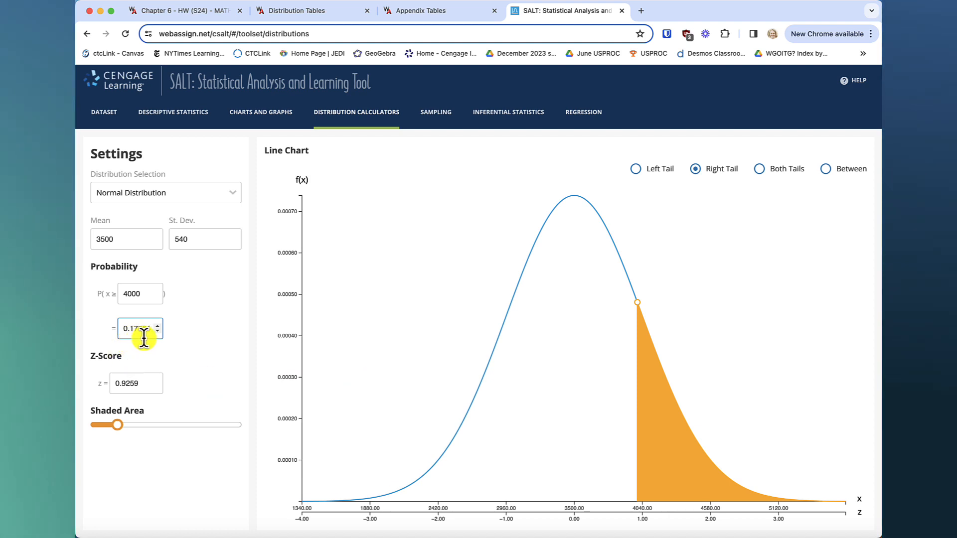
{"action": "left_click", "coordinate": [203, 13]}
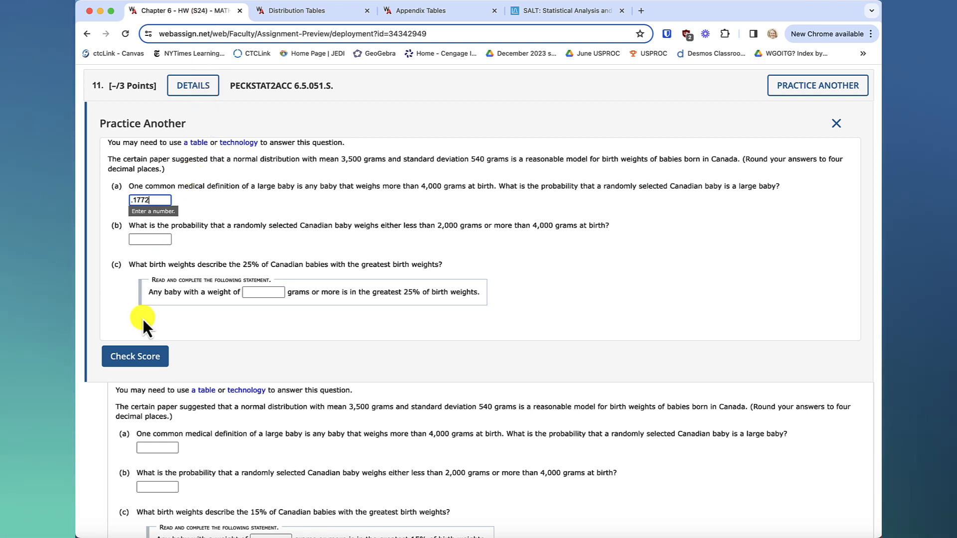
{"action": "left_click", "coordinate": [141, 355]}
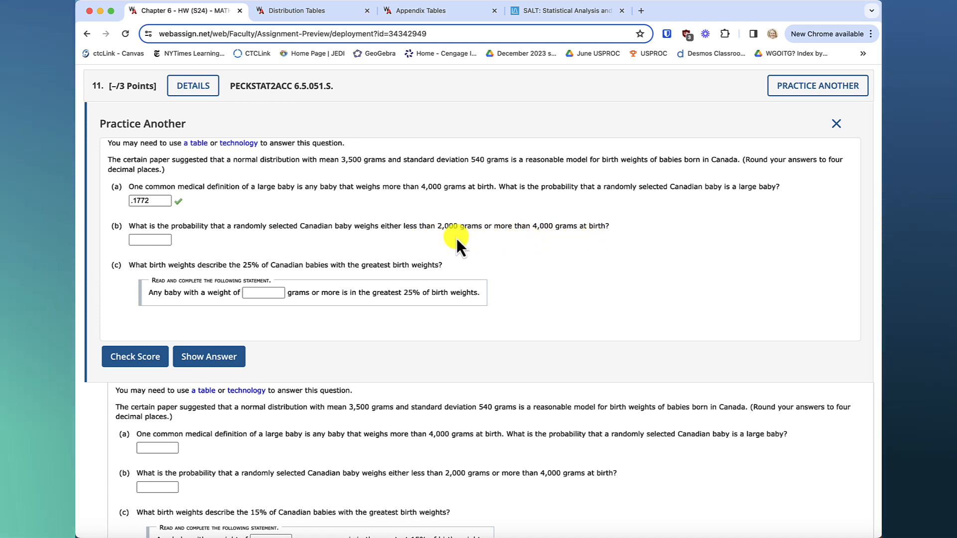
Calculate the both-tails probability for birth weights of at most 2000 or at least 4000 grams.
{"action": "left_click", "coordinate": [595, 15]}
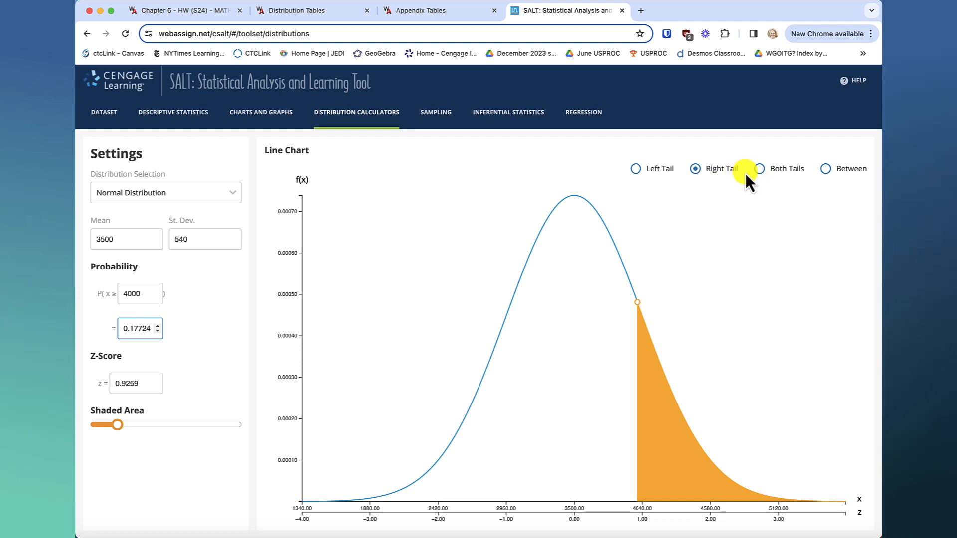
{"action": "left_click", "coordinate": [759, 170]}
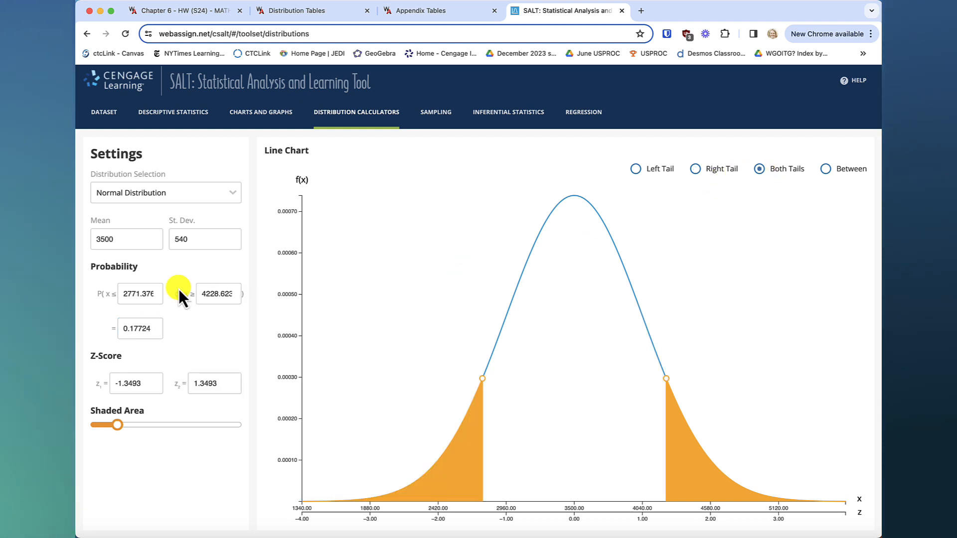
{"action": "left_click", "coordinate": [131, 295]}
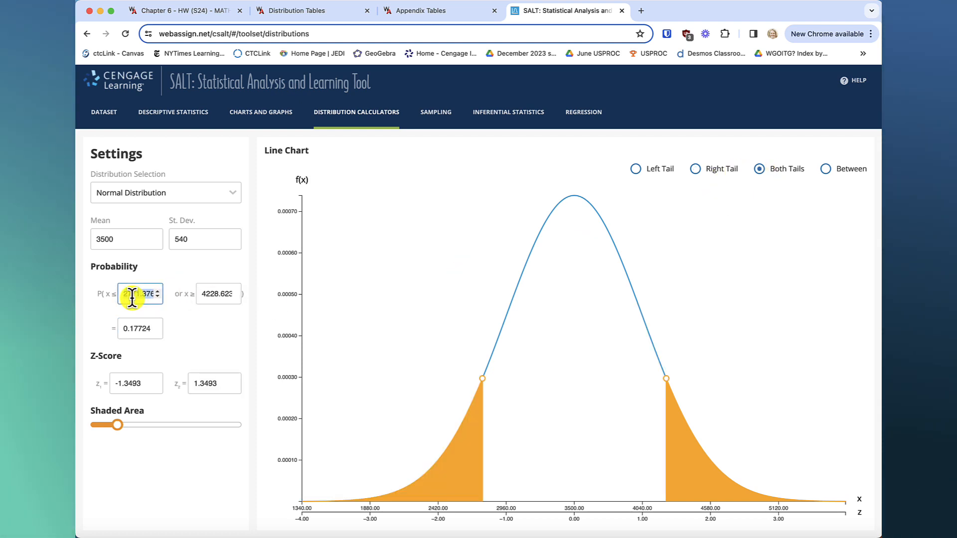
{"action": "type", "text": "2000"}
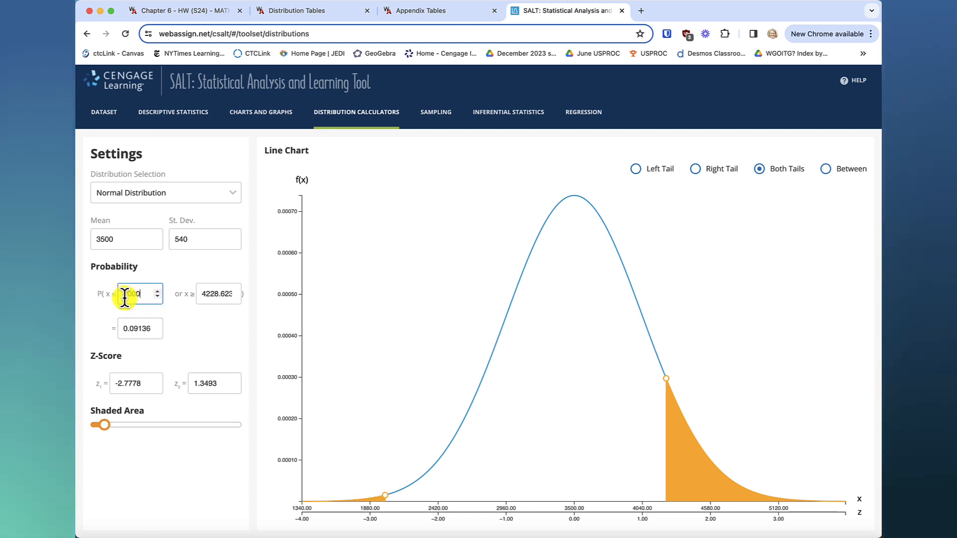
{"action": "double_click", "coordinate": [214, 294]}
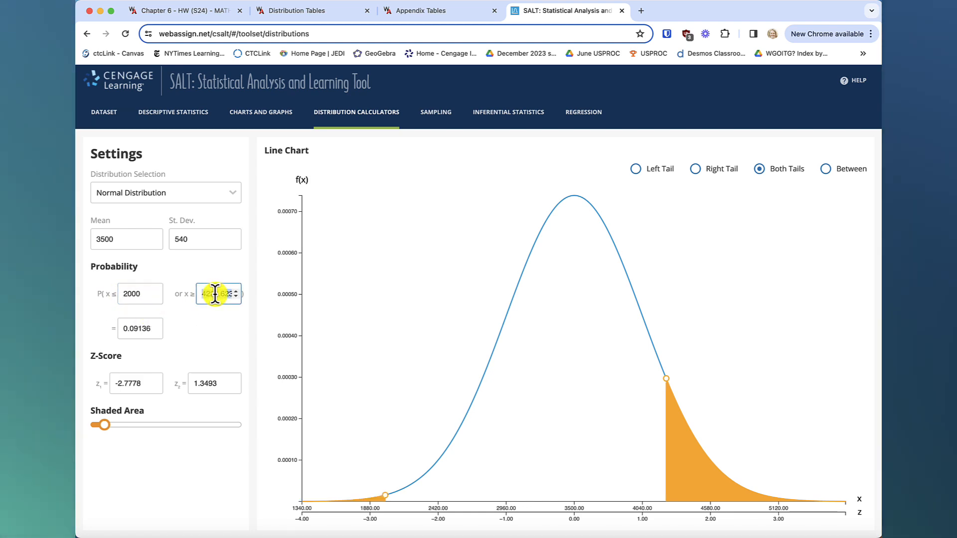
{"action": "type", "text": "4000"}
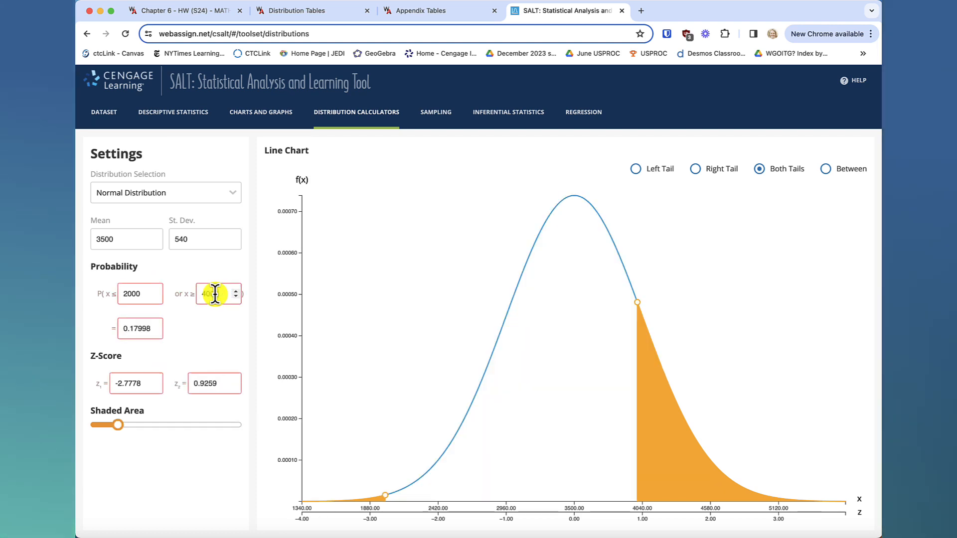
{"action": "left_click", "coordinate": [214, 328]}
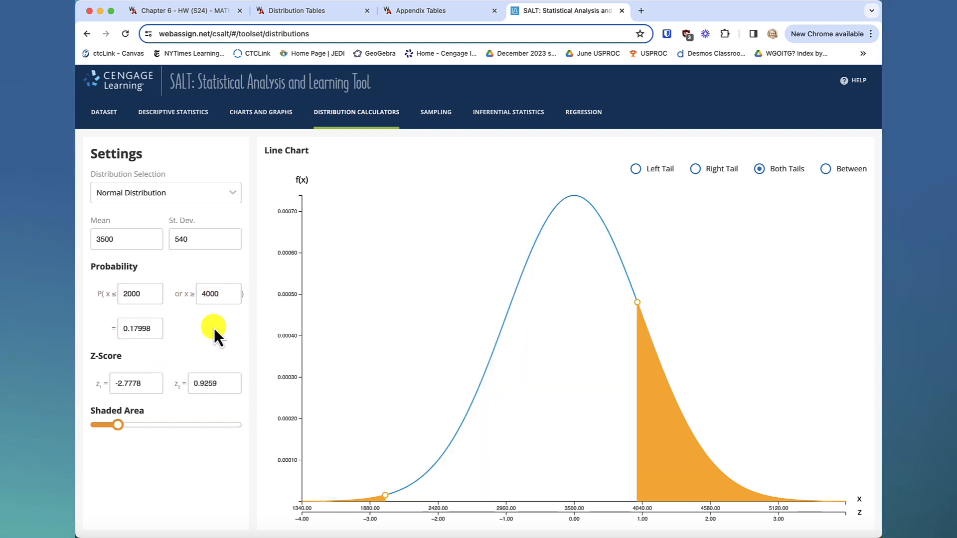
Remove the last digit of the upper bound and re-enter it as 4000.
{"action": "left_click", "coordinate": [222, 293]}
{"action": "key", "text": "BackSpace"}
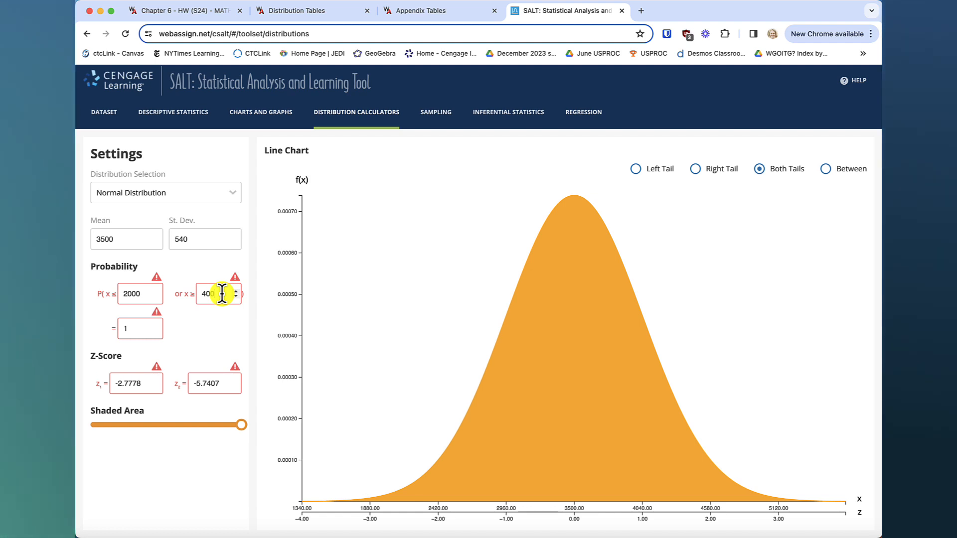
{"action": "type", "text": "0"}
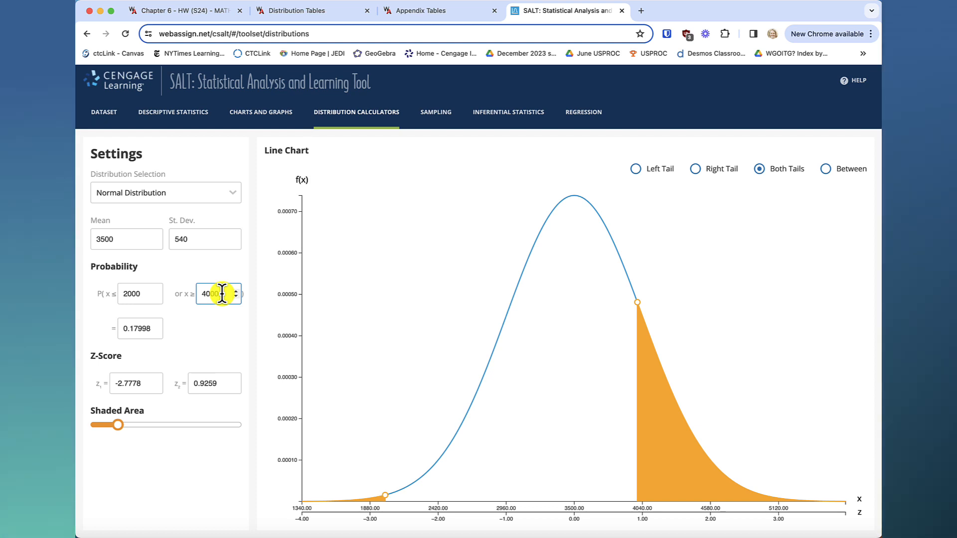
{"action": "left_click", "coordinate": [220, 323]}
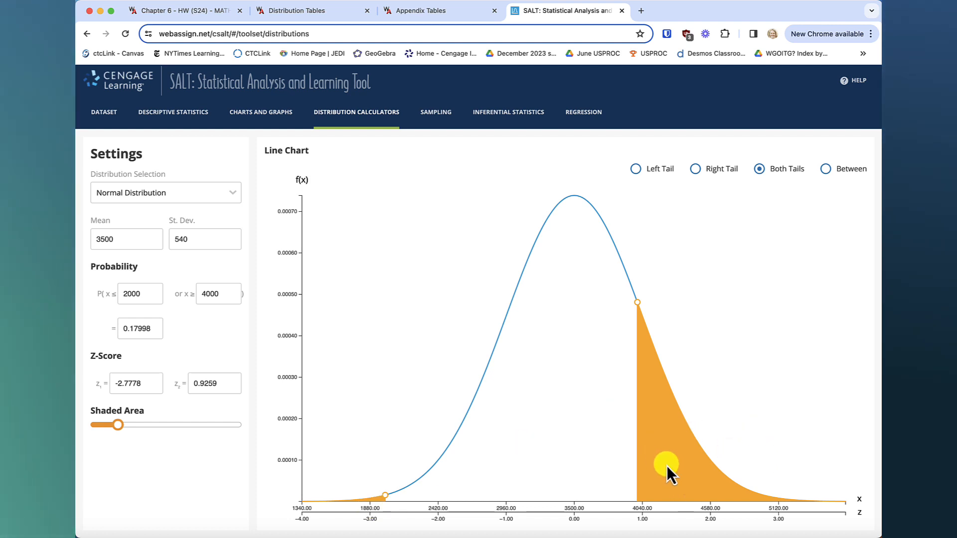
Answer part (b) of the homework question with .1799 from the both-tails calculation and check the score.
{"action": "left_click", "coordinate": [196, 15]}
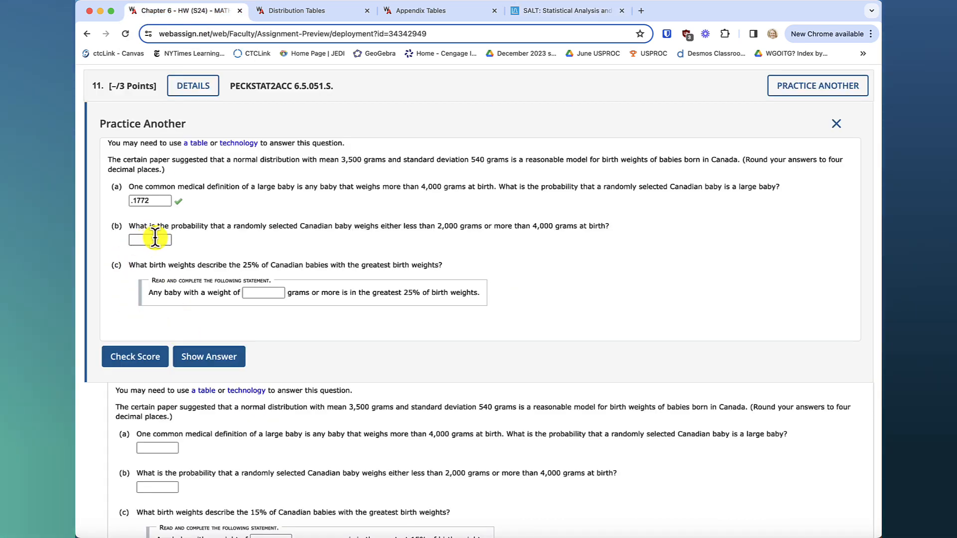
{"action": "left_click", "coordinate": [563, 15]}
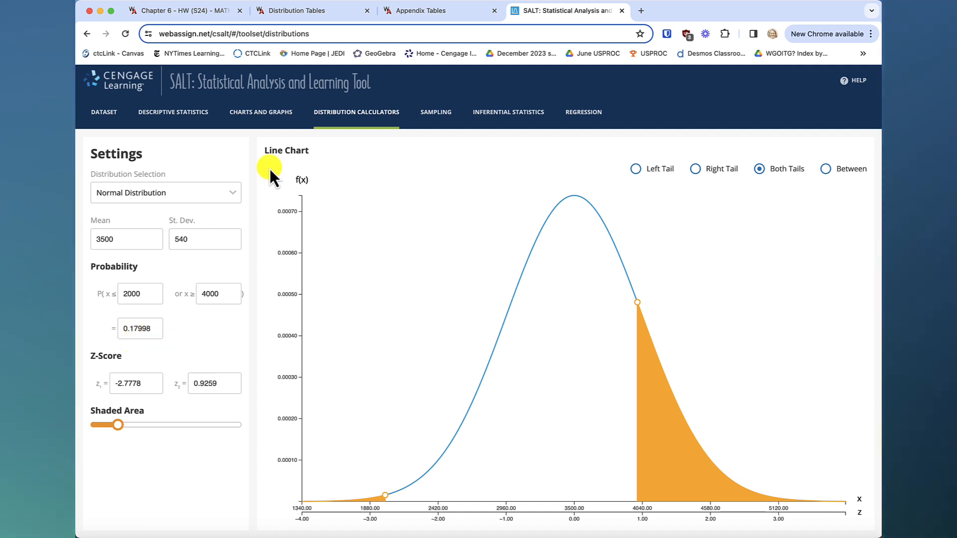
{"action": "left_click", "coordinate": [195, 18]}
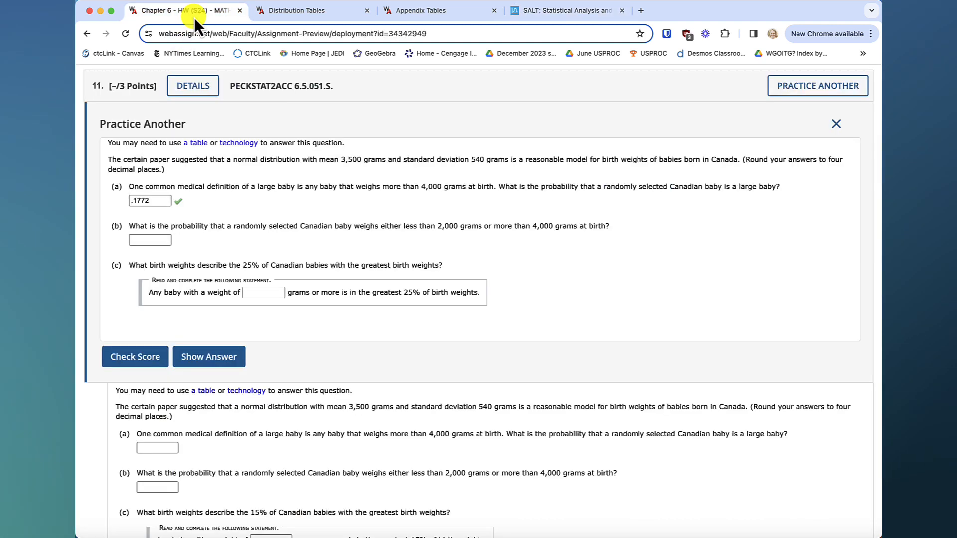
{"action": "left_click", "coordinate": [170, 240]}
{"action": "type", "text": ".1799"}
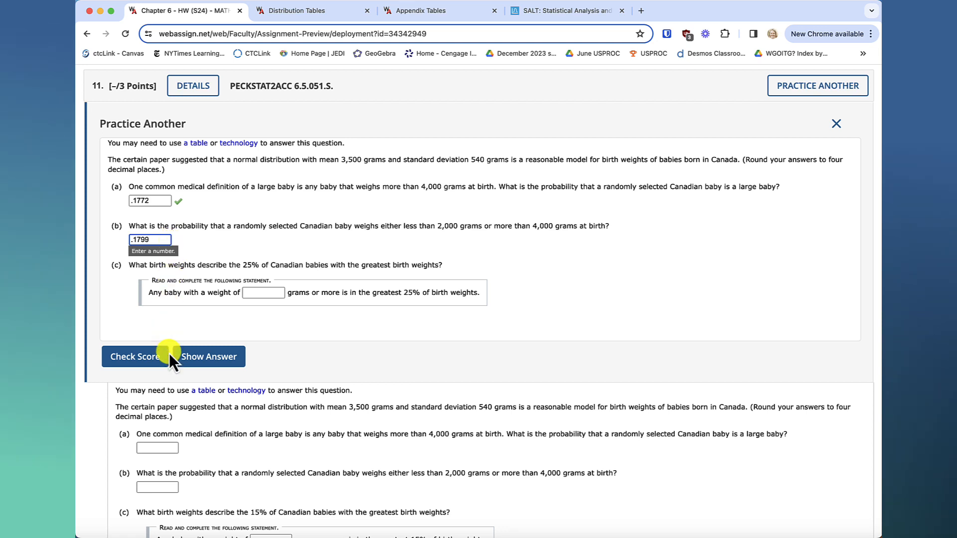
{"action": "left_click", "coordinate": [190, 357]}
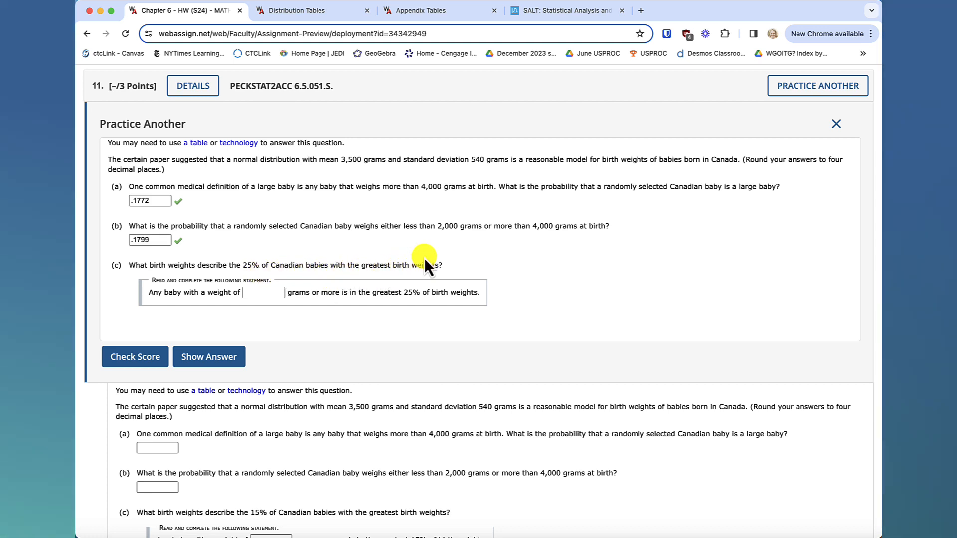
Calculate the right-tail cutoff birth weight for part (c) with the shaded probability set to 0.25.
{"action": "left_click", "coordinate": [582, 10]}
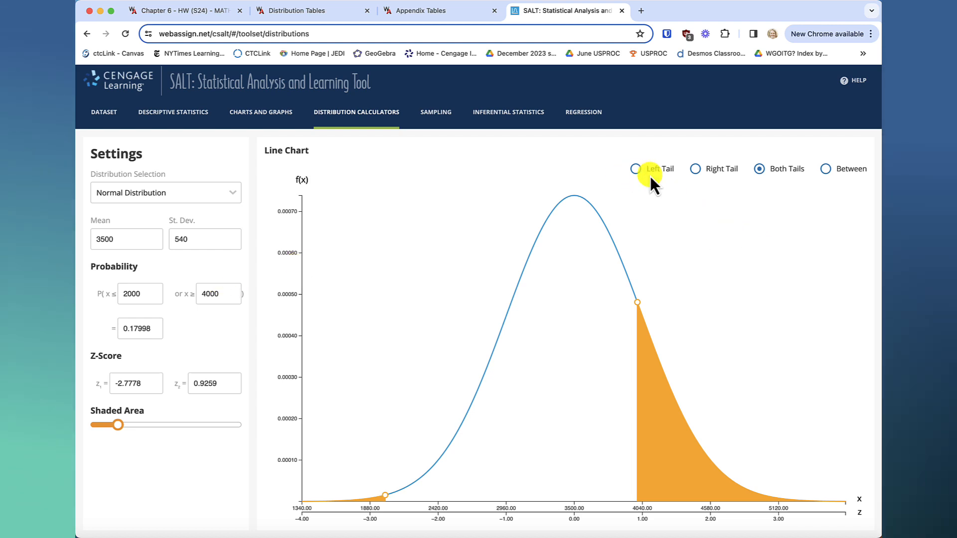
{"action": "left_click", "coordinate": [170, 14]}
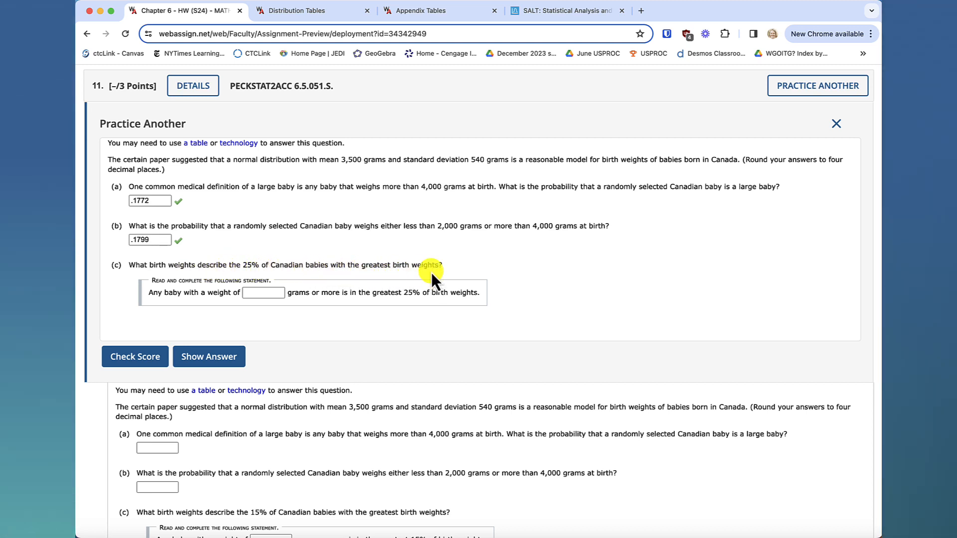
{"action": "left_click", "coordinate": [577, 15]}
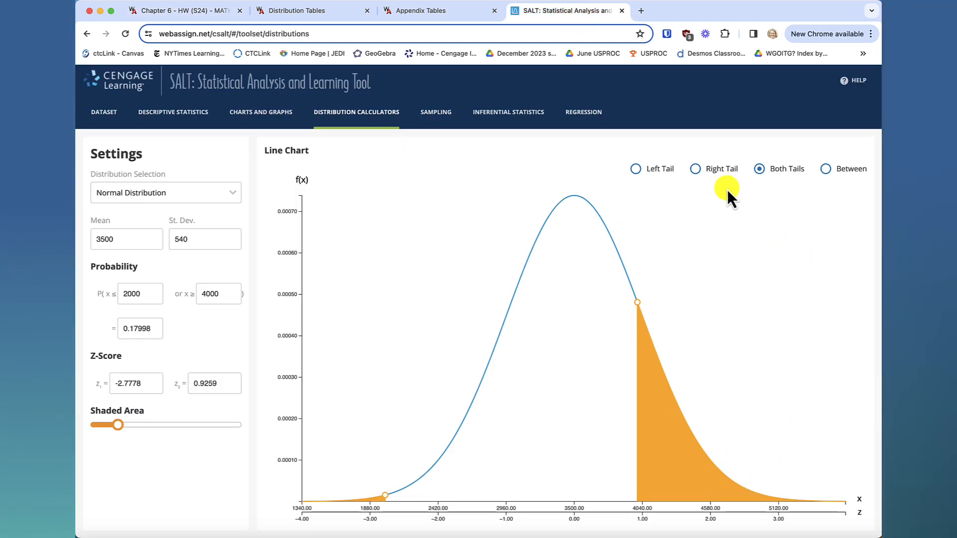
{"action": "left_click", "coordinate": [696, 169]}
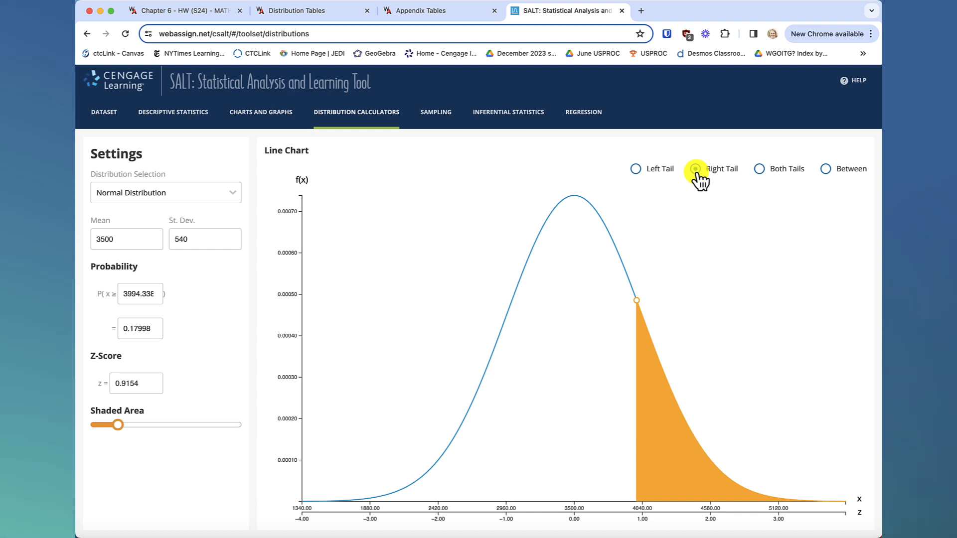
{"action": "left_click", "coordinate": [150, 329]}
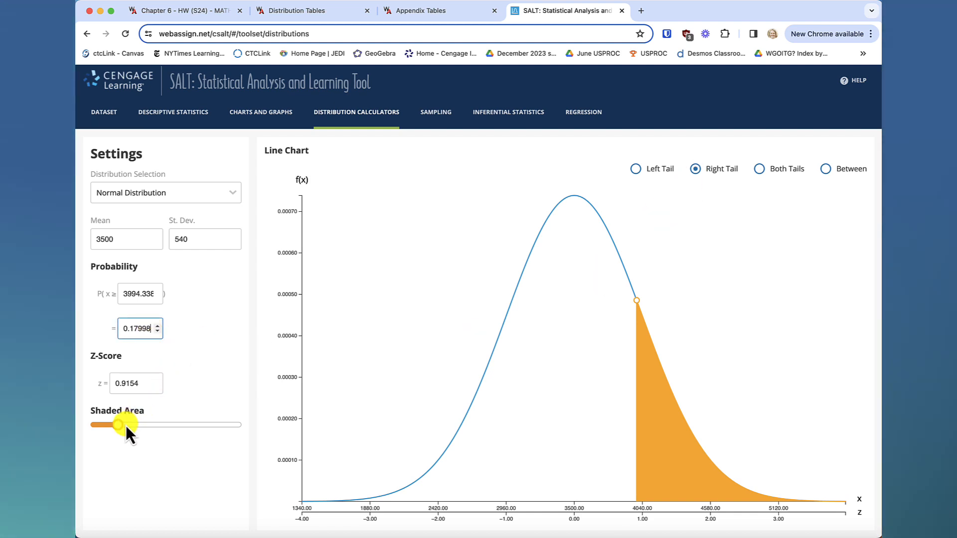
{"action": "mouse_move", "coordinate": [118, 426]}
{"action": "left_mouse_down"}
{"action": "mouse_move", "coordinate": [99, 425]}
{"action": "mouse_move", "coordinate": [129, 425]}
{"action": "left_mouse_up"}
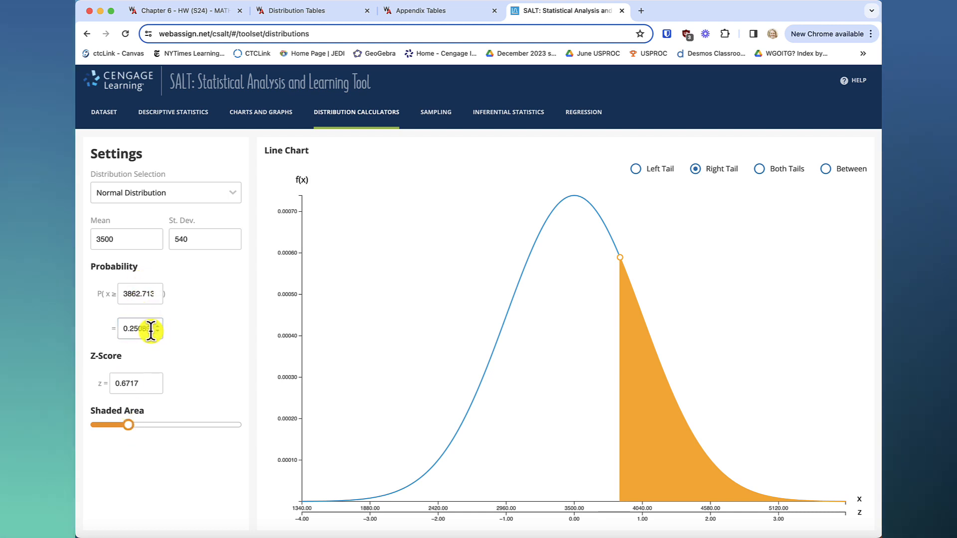
{"action": "key", "text": "BackSpace"}
{"action": "key", "text": "BackSpace"}
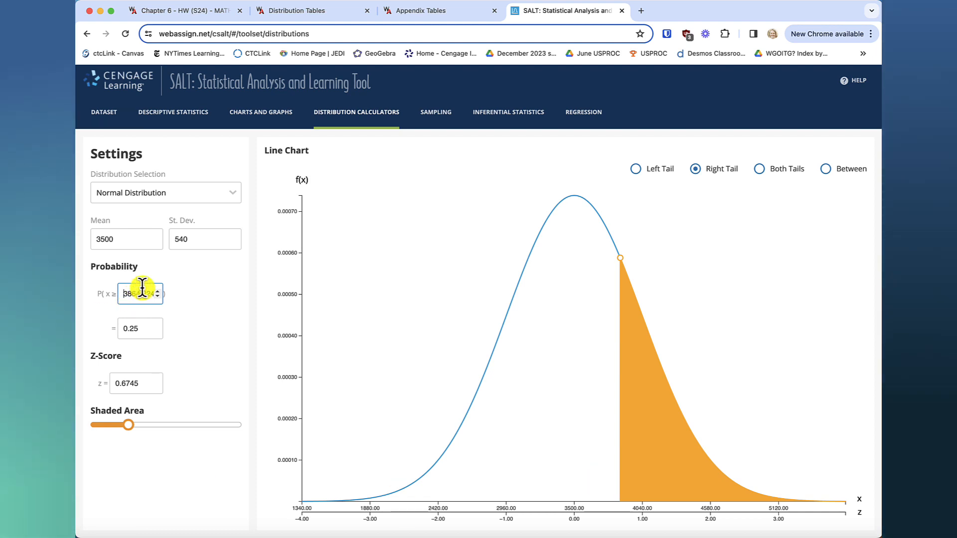
Copy the calculated cutoff weight 3864.2245 into the answer to part (c) of the homework question and check the score.
{"action": "left_click", "coordinate": [208, 16]}
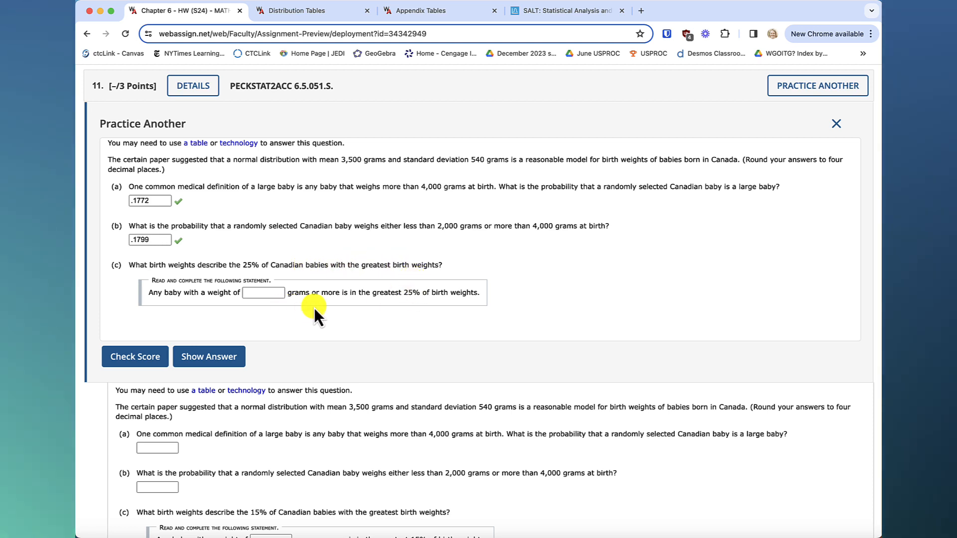
{"action": "left_click", "coordinate": [556, 16]}
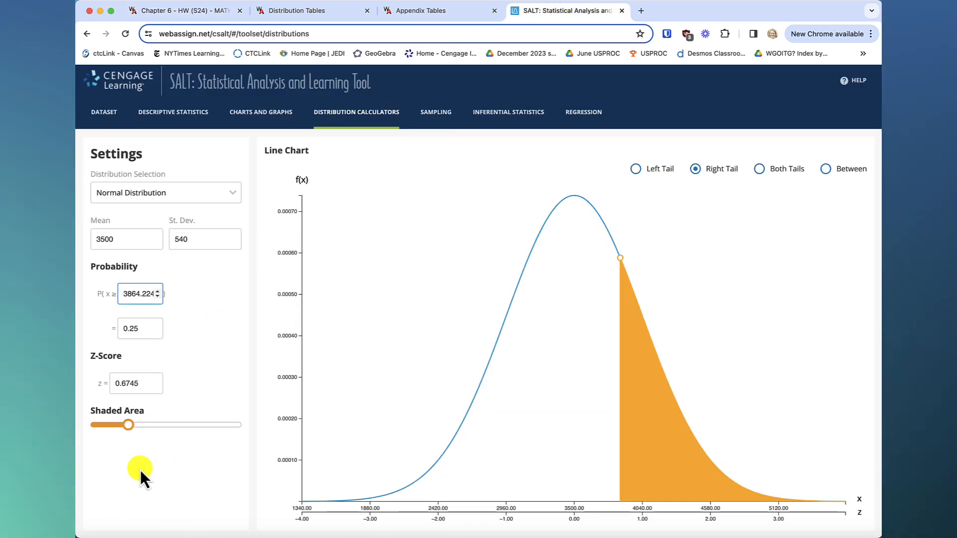
{"action": "left_click", "coordinate": [135, 298]}
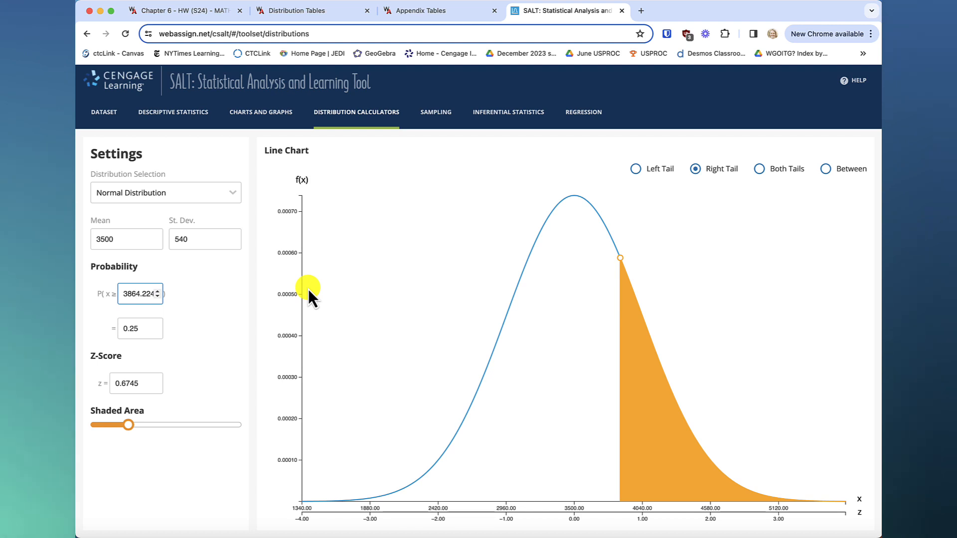
{"action": "key", "text": "End"}
{"action": "type", "text": "5"}
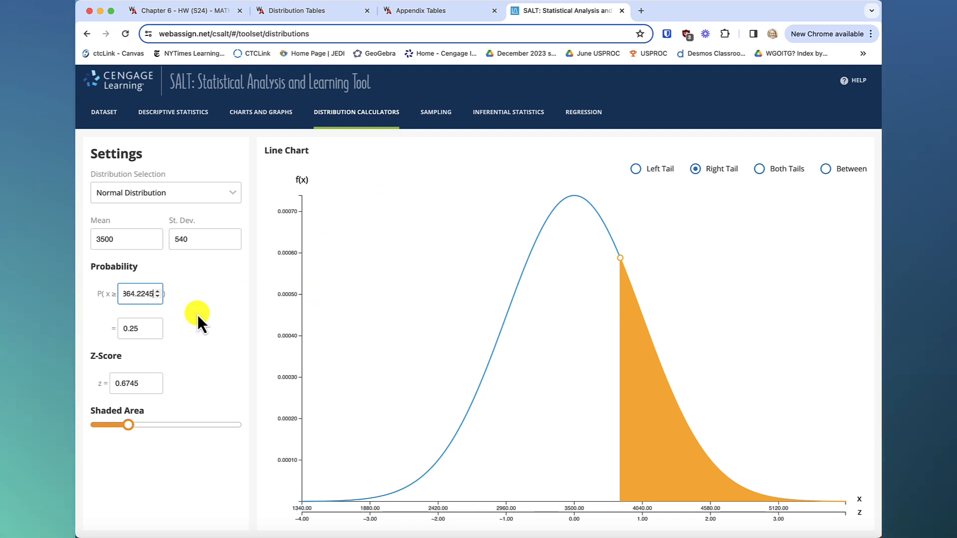
{"action": "key", "text": "super+a"}
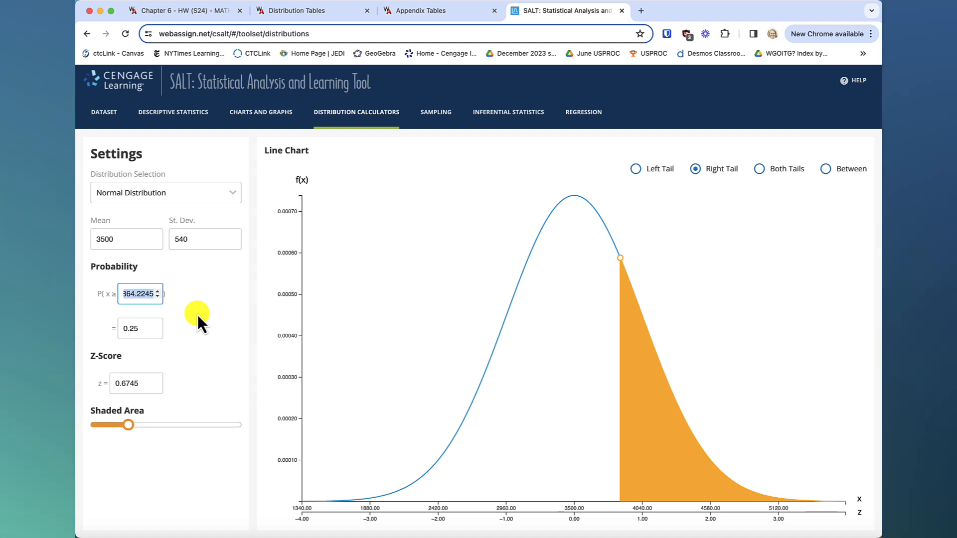
{"action": "left_click", "coordinate": [173, 7]}
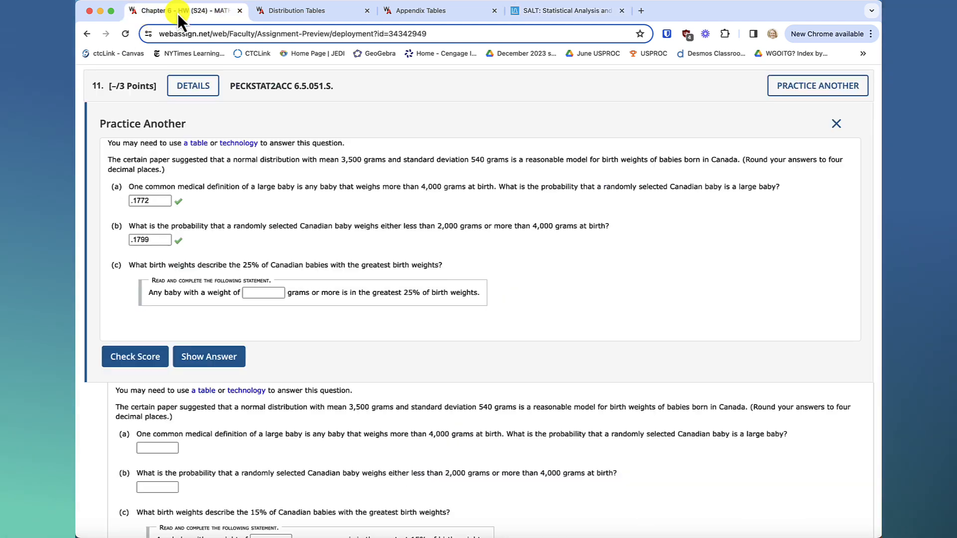
{"action": "left_click", "coordinate": [269, 291]}
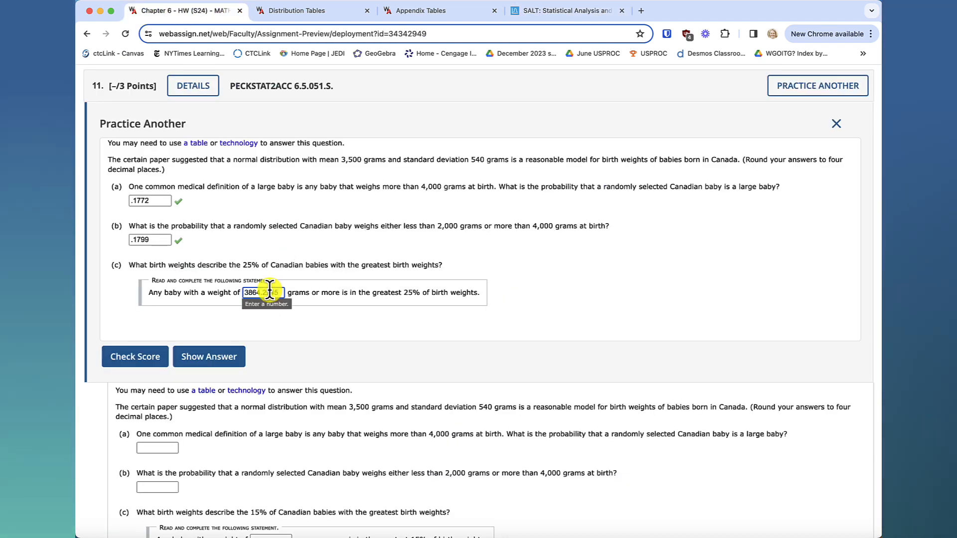
{"action": "left_click", "coordinate": [144, 358]}
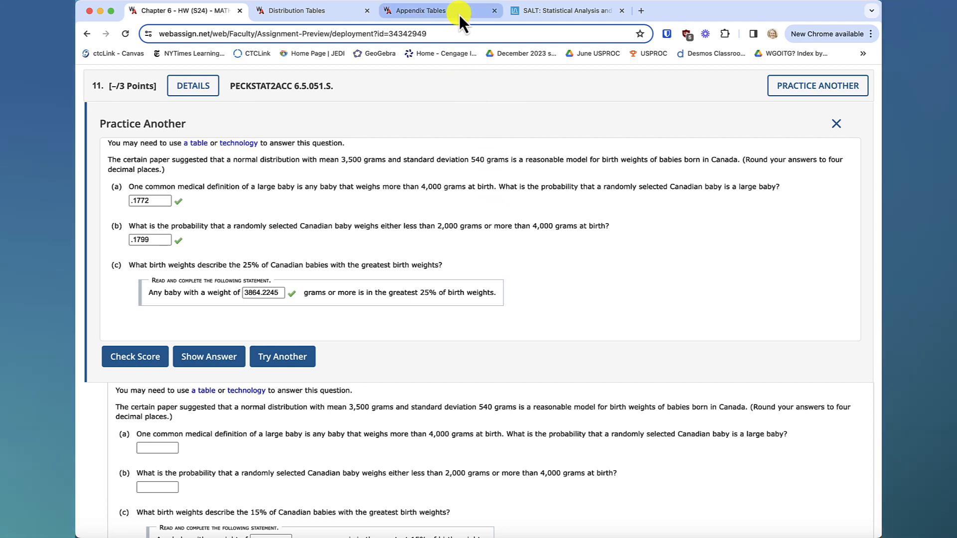
Return to the SALT calculator and compare the left-tail, right-tail, both-tails and between regions for a probability of 0.25.
{"action": "left_click", "coordinate": [566, 15]}
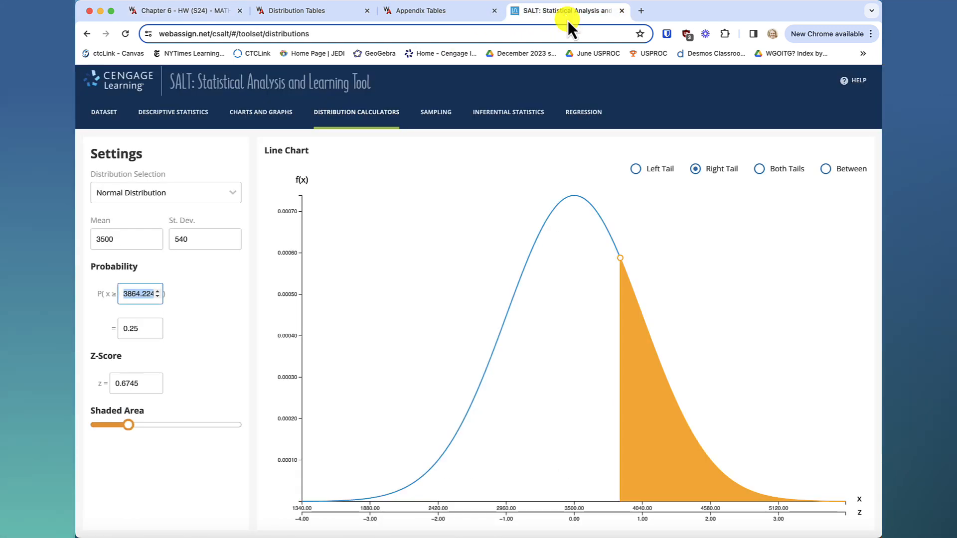
{"action": "left_click", "coordinate": [635, 169]}
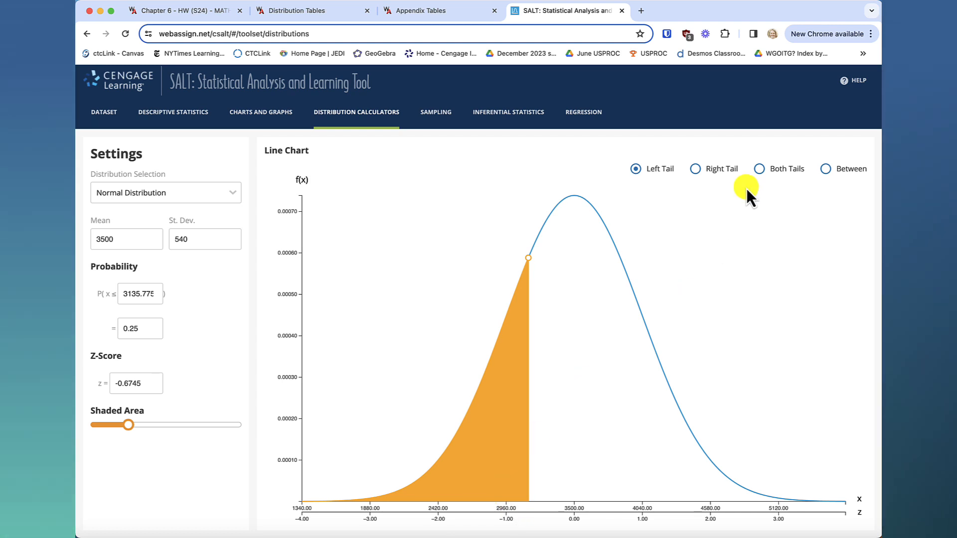
{"action": "left_click", "coordinate": [759, 169]}
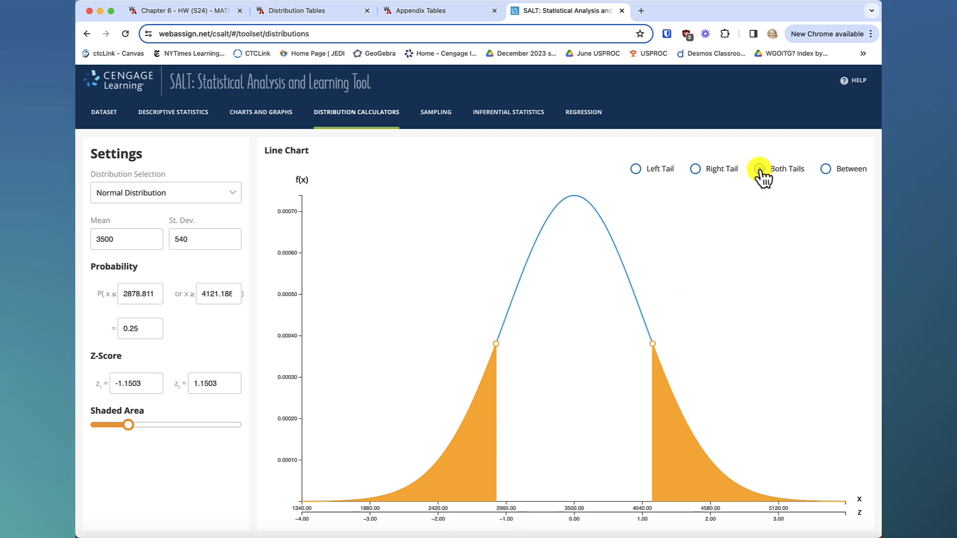
{"action": "left_click", "coordinate": [825, 170]}
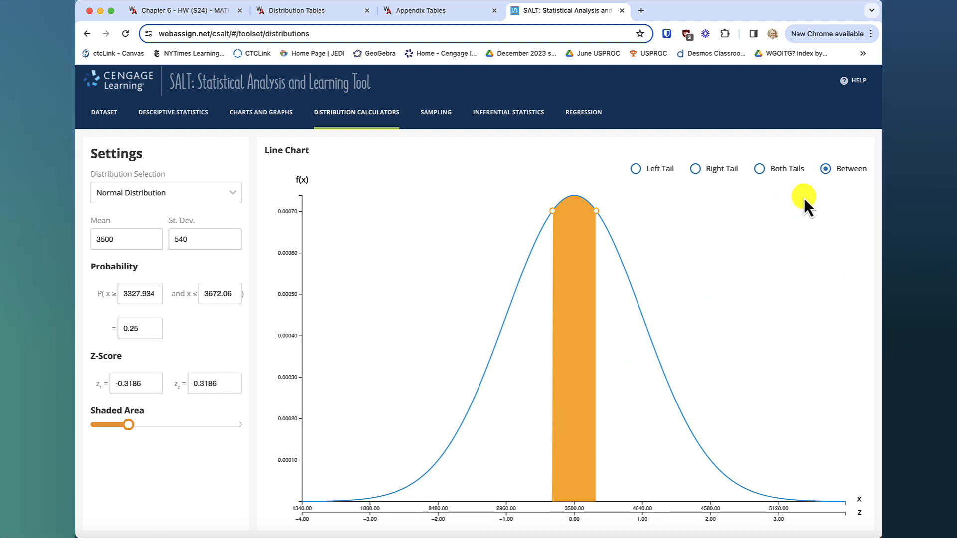
{"action": "left_click", "coordinate": [636, 171]}
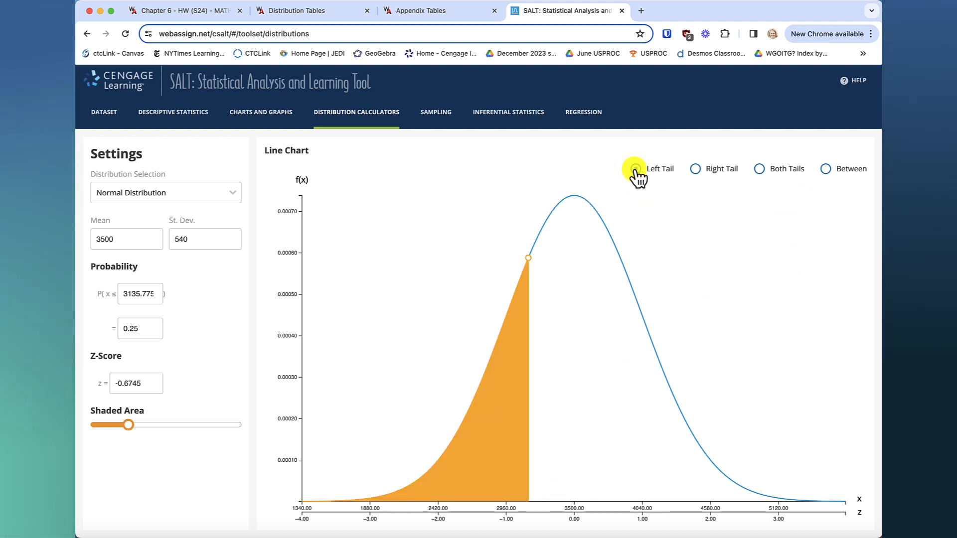
{"action": "left_click", "coordinate": [698, 171]}
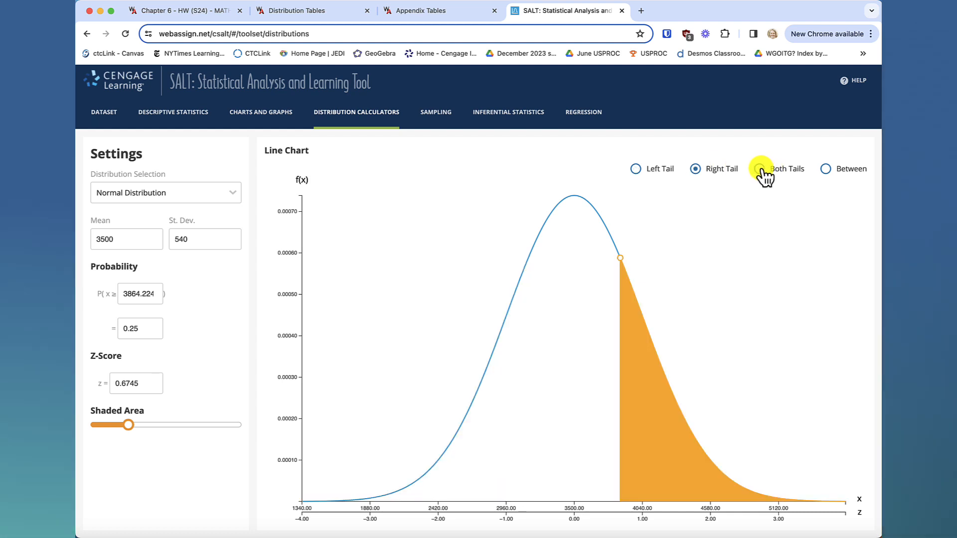
{"action": "left_click", "coordinate": [761, 169]}
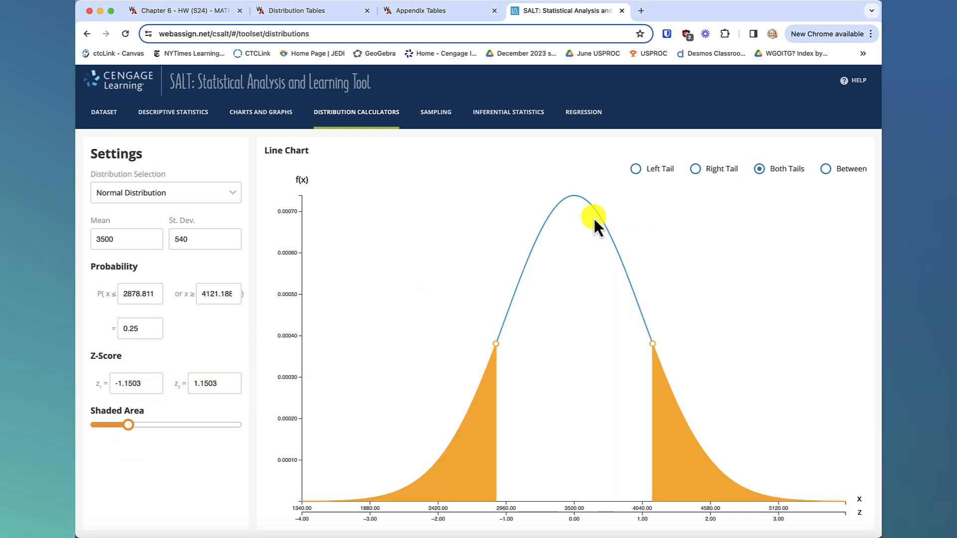
Calculate the between probability for z-scores from 1.5814 to 10.
{"action": "left_click", "coordinate": [825, 170]}
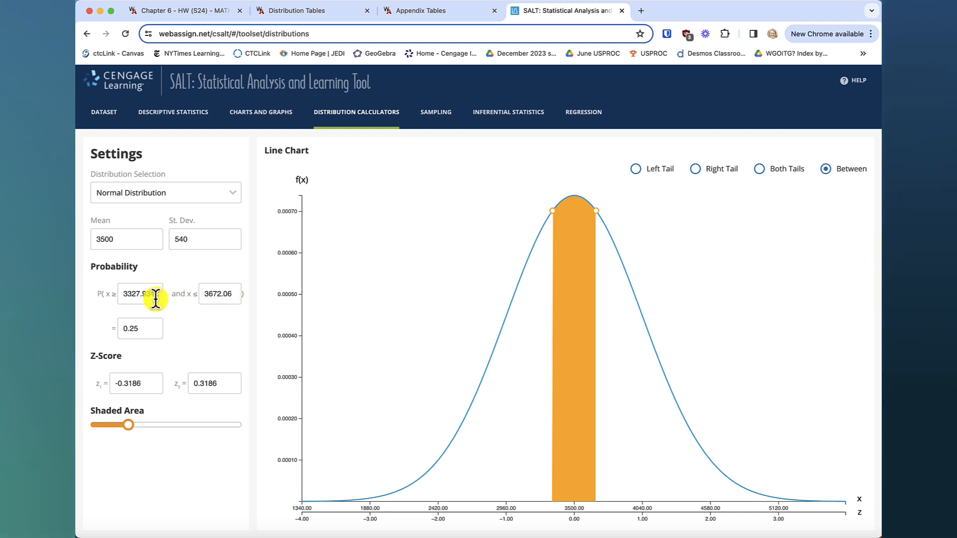
{"action": "left_click", "coordinate": [154, 382]}
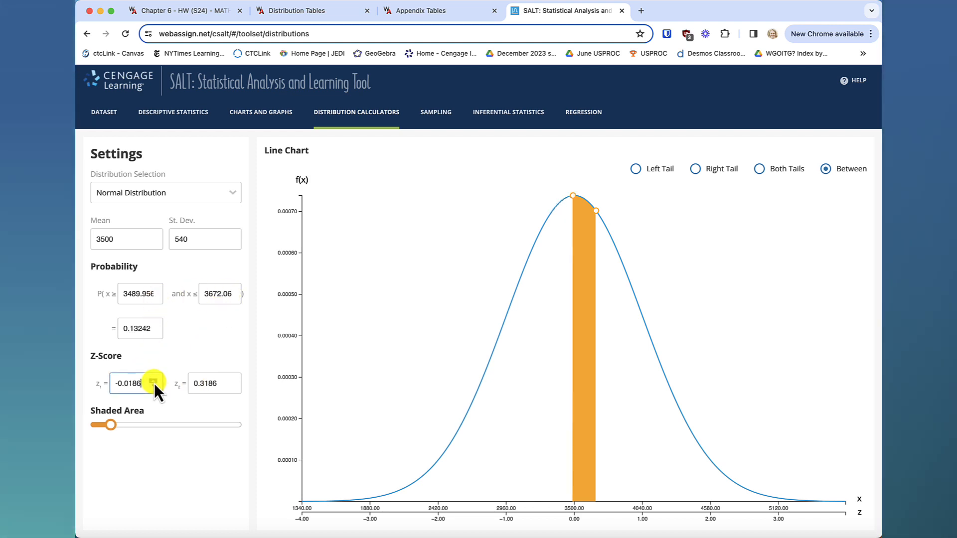
{"action": "left_click", "coordinate": [233, 383]}
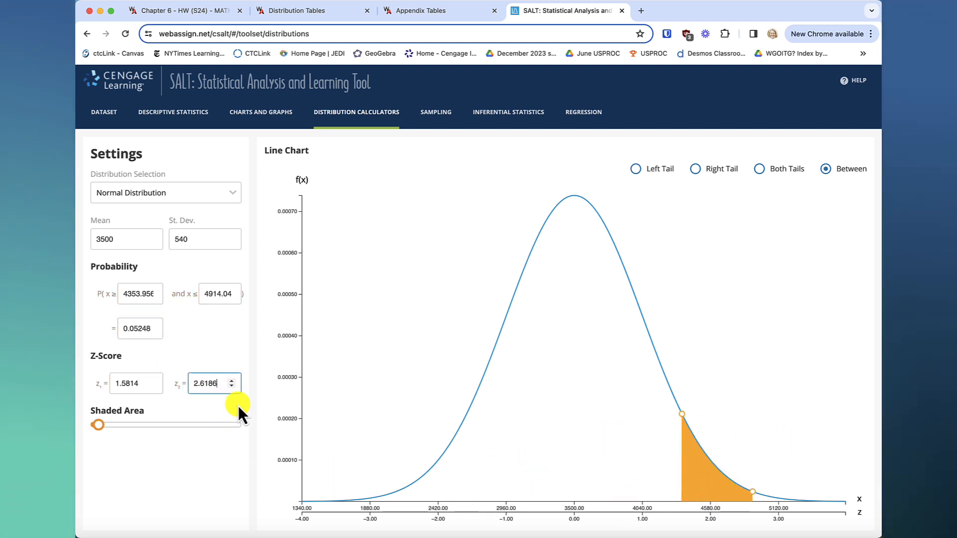
{"action": "key", "text": "BackSpace"}
{"action": "key", "text": "BackSpace"}
{"action": "key", "text": "BackSpace"}
{"action": "key", "text": "BackSpace"}
{"action": "key", "text": "BackSpace"}
{"action": "key", "text": "BackSpace"}
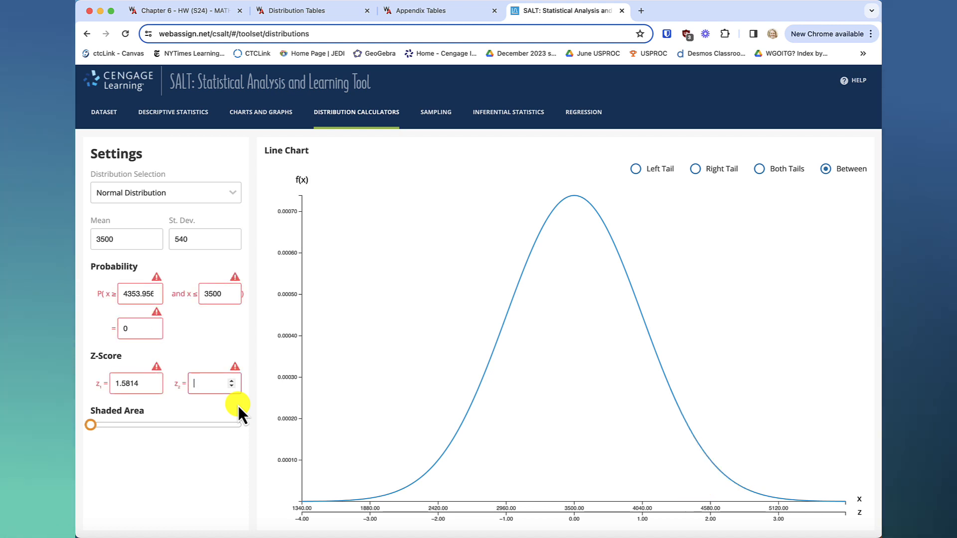
{"action": "type", "text": "10"}
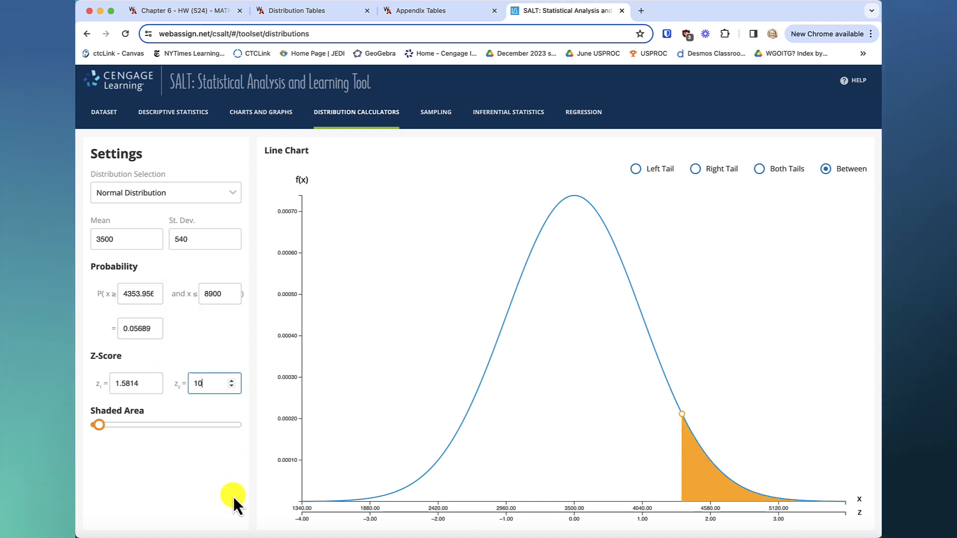